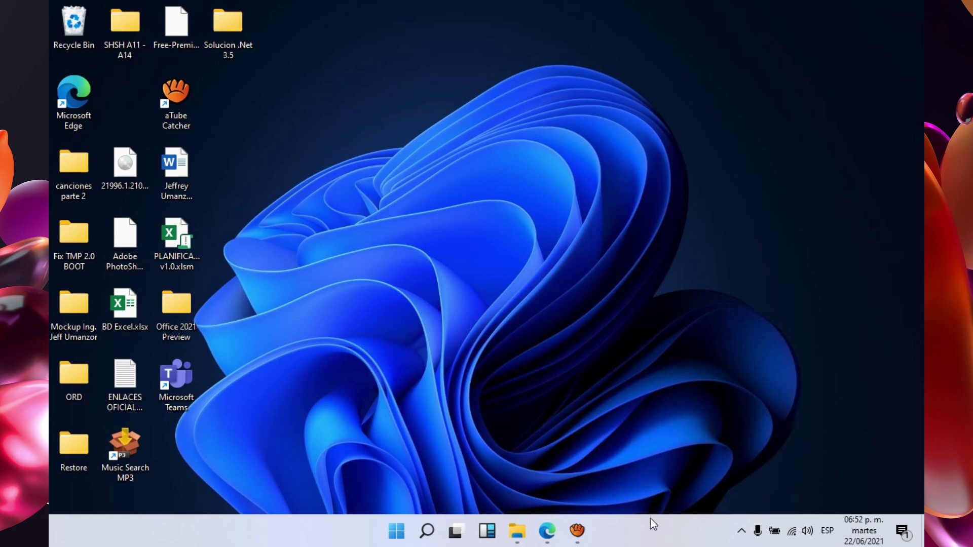
# Open the Windows features settings from the Programs section of Control Panel.
pyautogui.click(427, 530)
pyautogui.write('con')
pyautogui.press('Return')
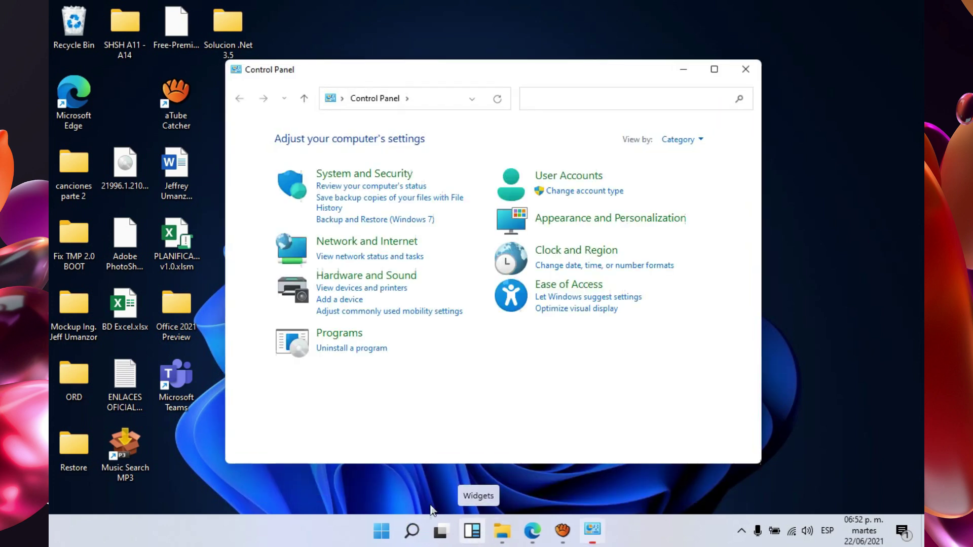
pyautogui.click(348, 335)
pyautogui.click(543, 151)
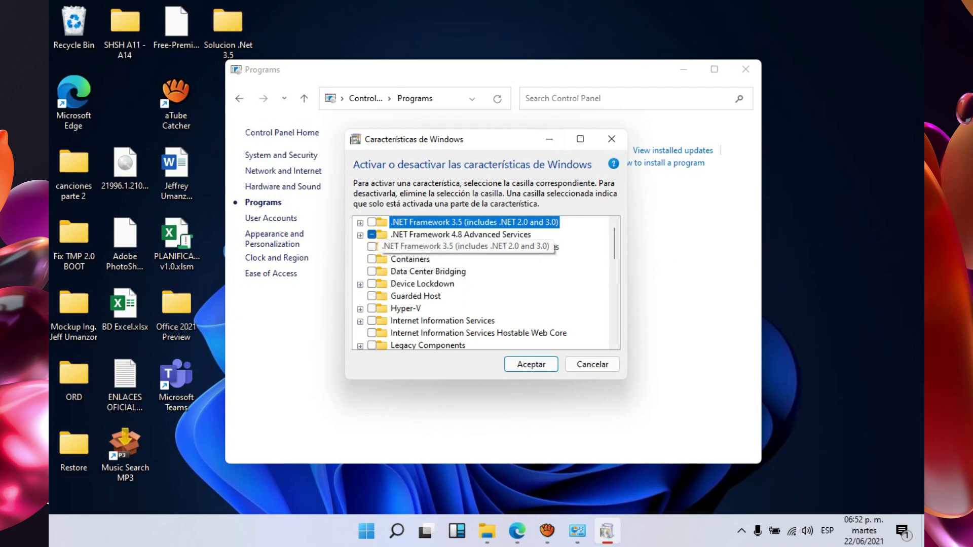
# Enable .NET Framework 3.5 with both Windows Communication Foundation HTTP and Non-HTTP Activation, apply it, and move the progress dialog aside.
pyautogui.click(360, 223)
pyautogui.click(384, 234)
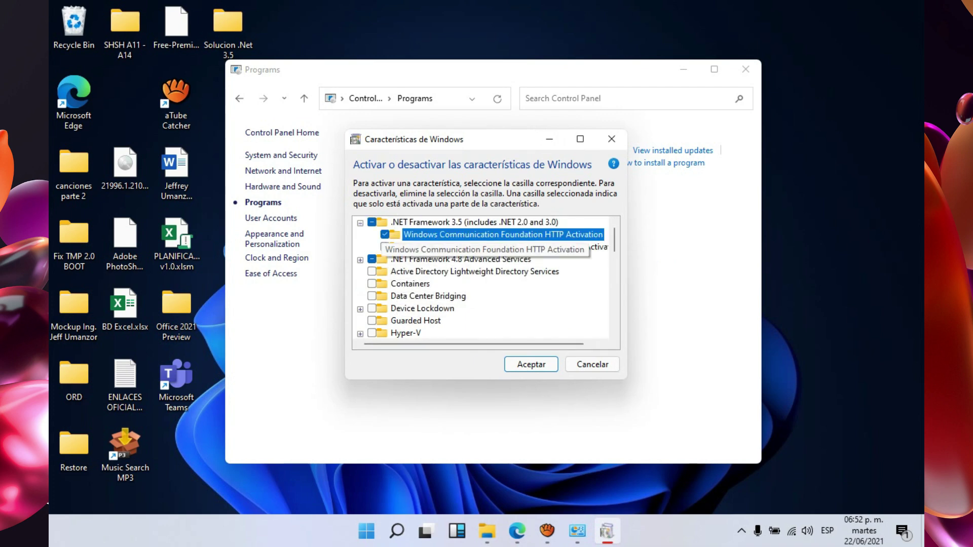
pyautogui.click(385, 247)
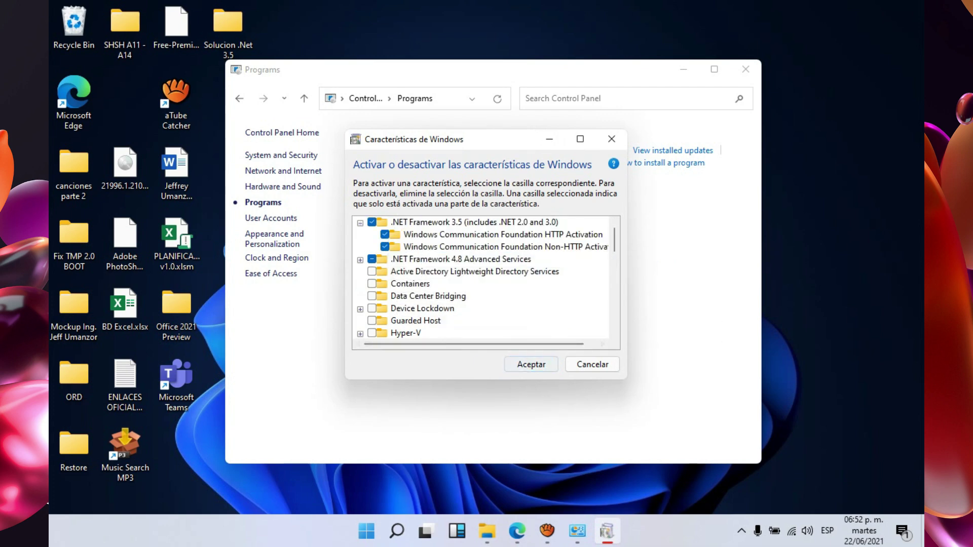
pyautogui.press('Return')
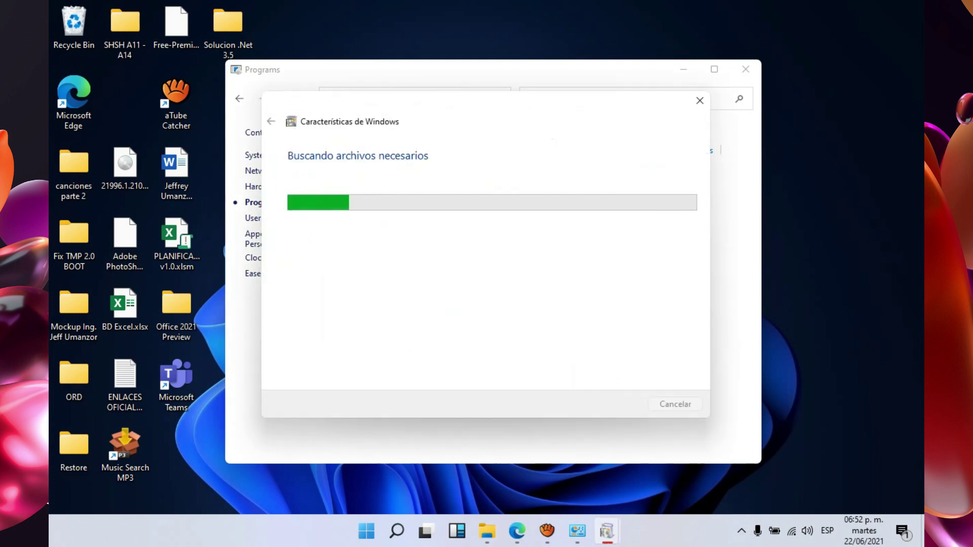
pyautogui.click(680, 73)
pyautogui.moveTo(515, 102); pyautogui.dragTo(580, 74)
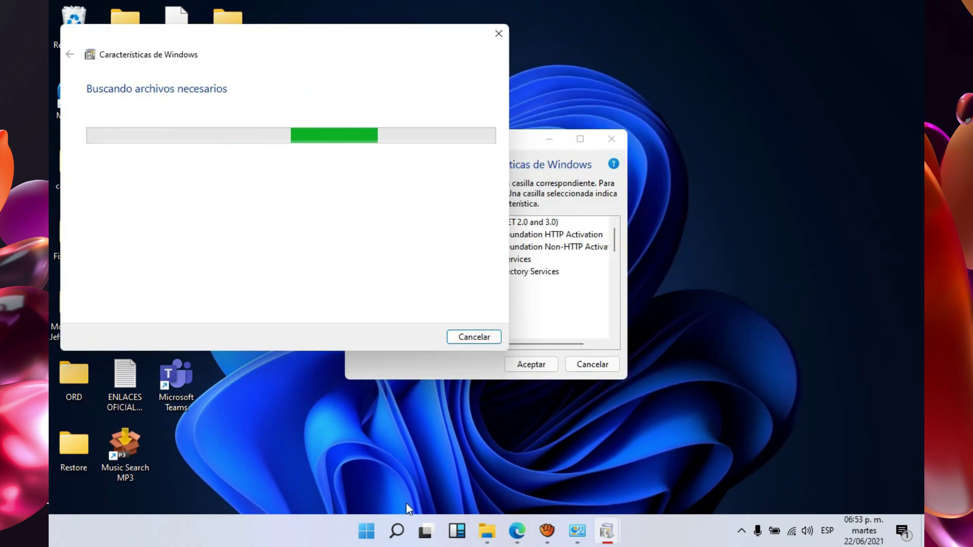
# Search Windows for "task" and open Task Manager (Administrador de tareas).
pyautogui.click(398, 531)
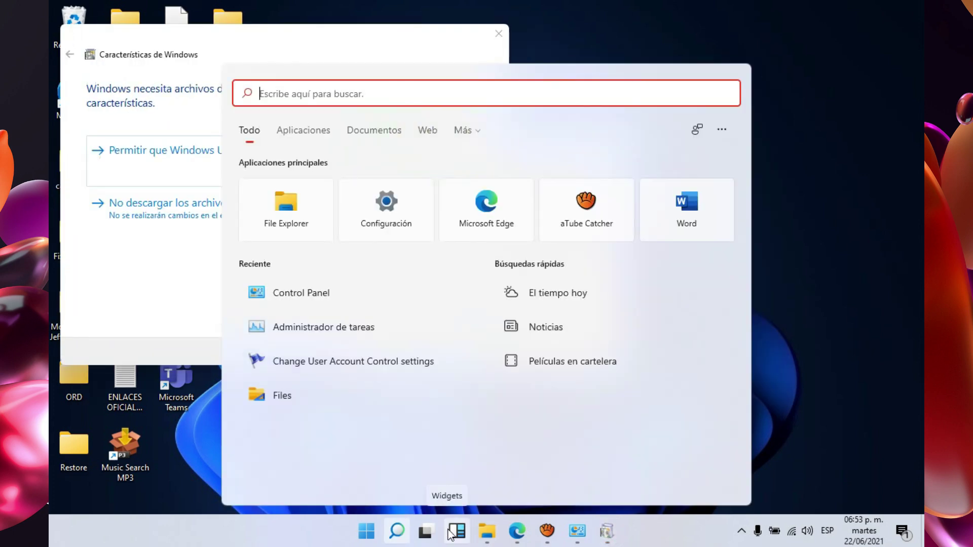
pyautogui.write('task')
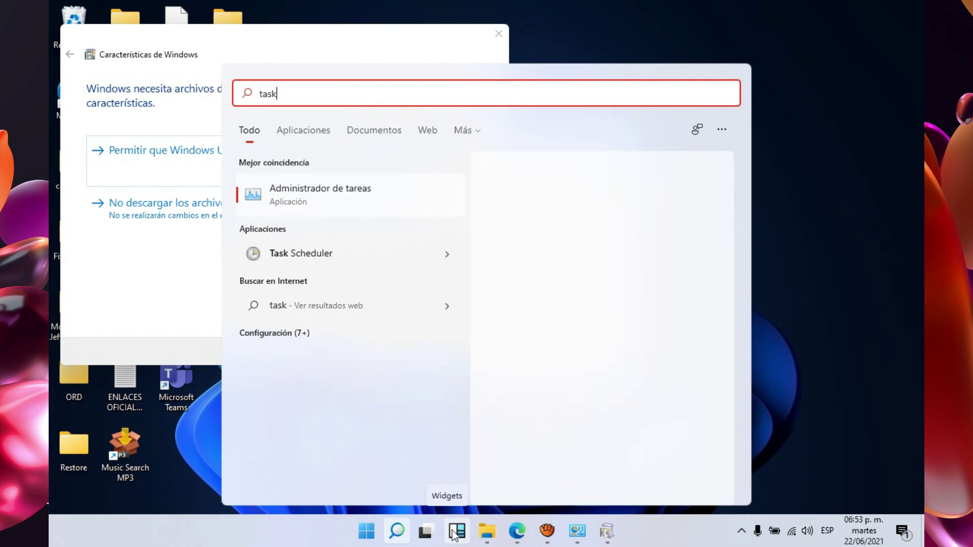
pyautogui.press('Return')
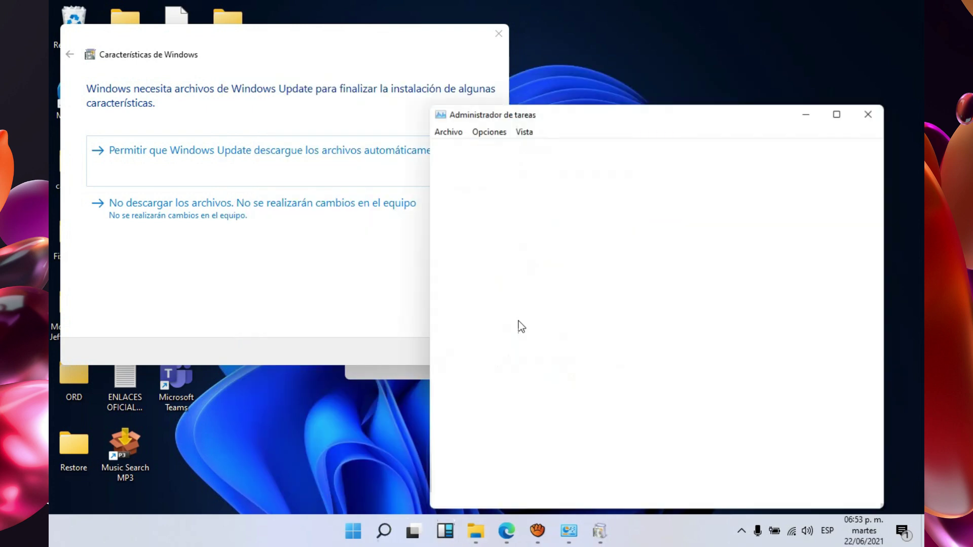
# Try to let Windows Update download the .NET Framework 3.5 files automatically, and close the feature dialogs.
pyautogui.hotkey('alt', 'Tab')
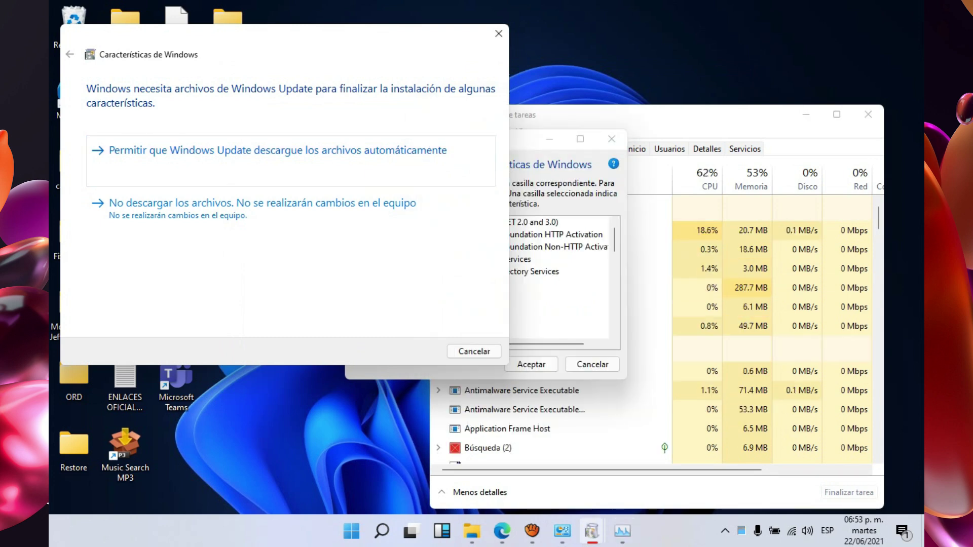
pyautogui.press('Return')
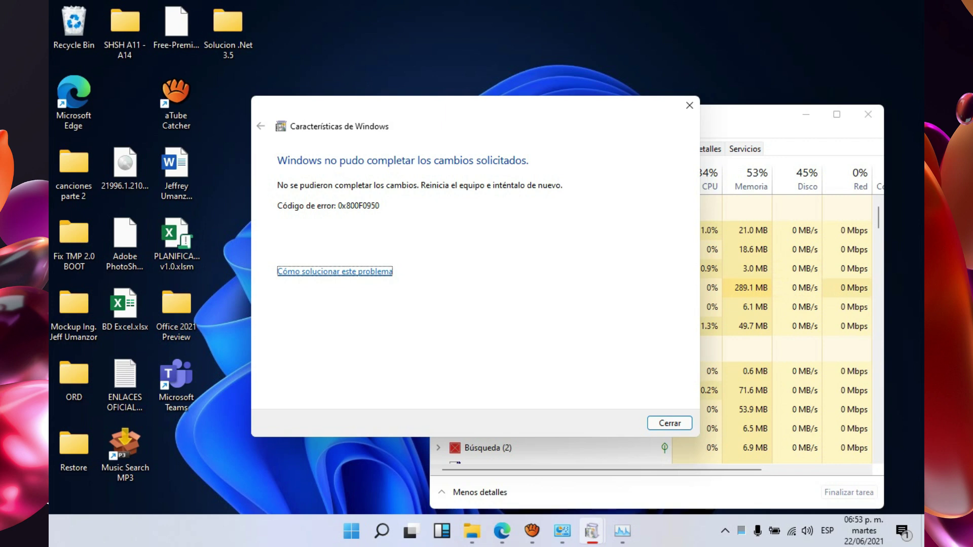
pyautogui.press('Tab')
pyautogui.press('Return')
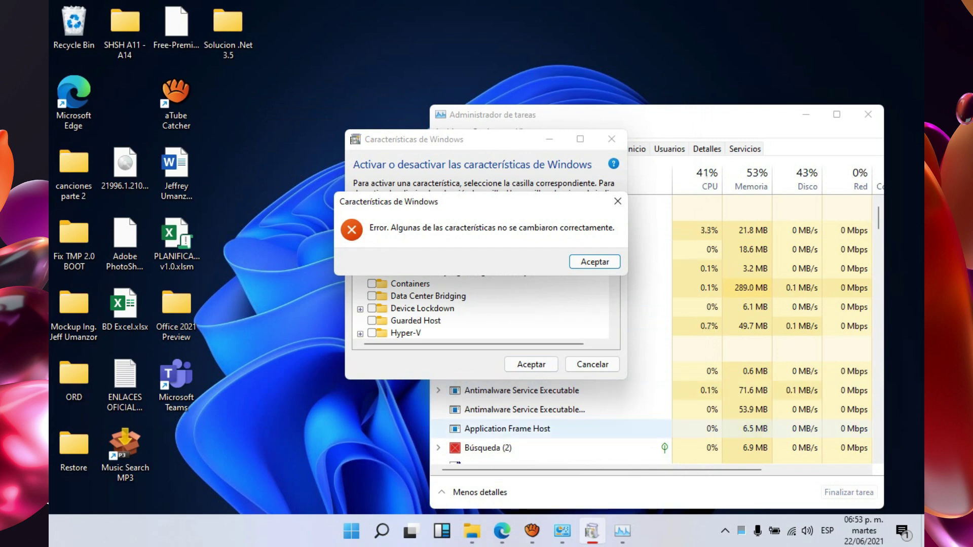
pyautogui.press('Return')
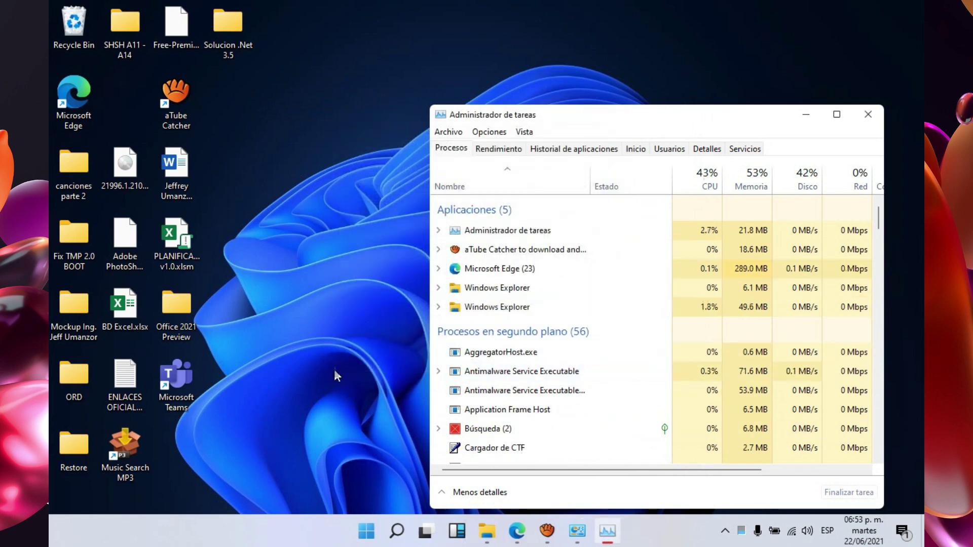
# Start a new task from Task Manager and set it to be created with administrative privileges.
pyautogui.hotkey('alt', 'a')
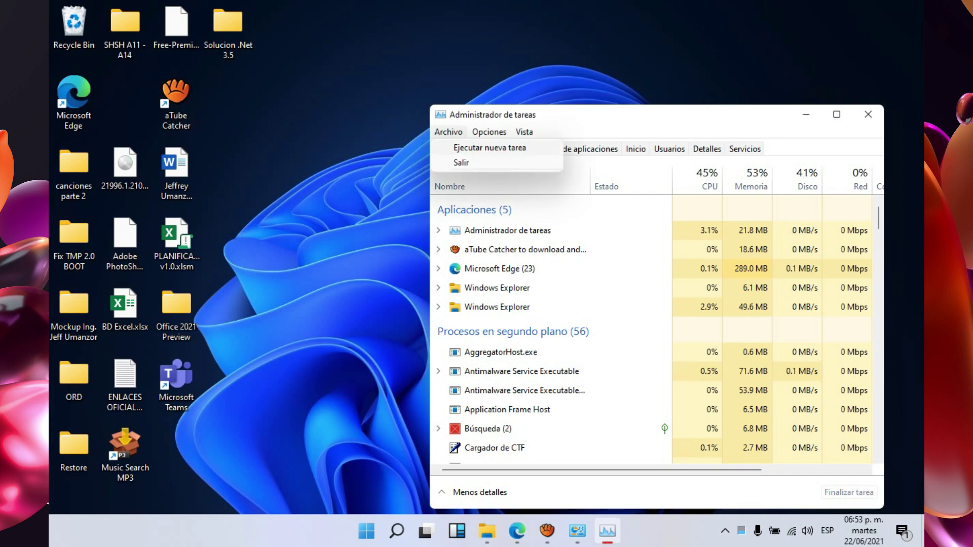
pyautogui.press('Return')
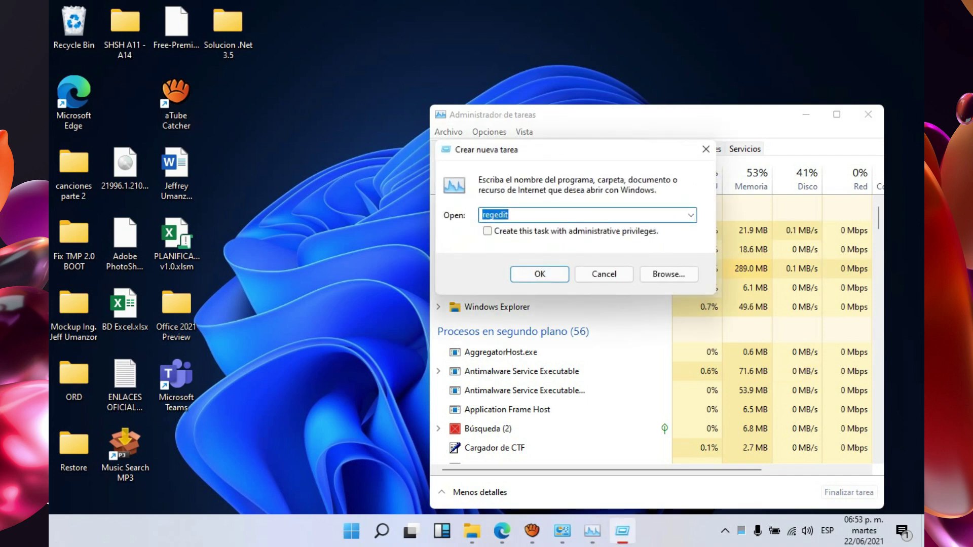
pyautogui.press('Tab')
pyautogui.press('space')
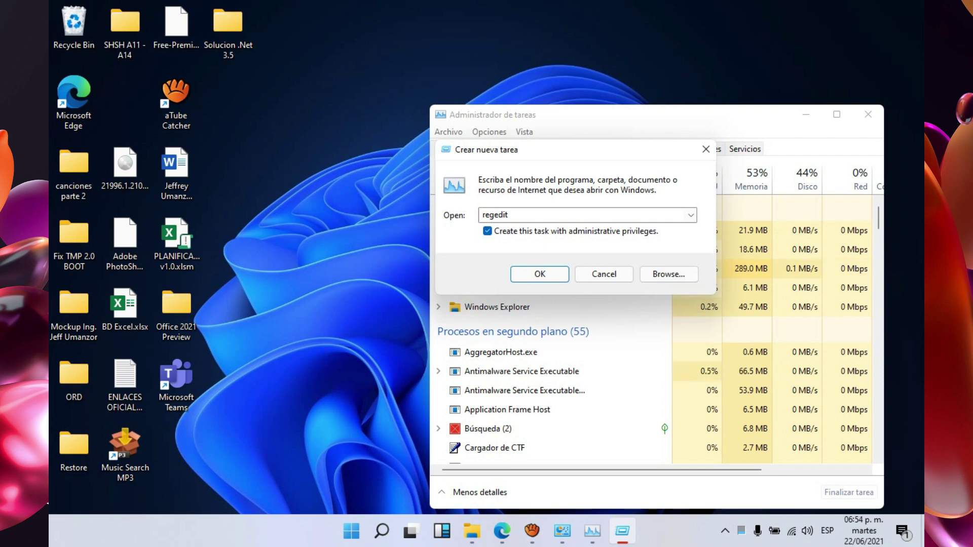
# Browse for the task's program in the C:\Windows\System32 folder.
pyautogui.click(669, 274)
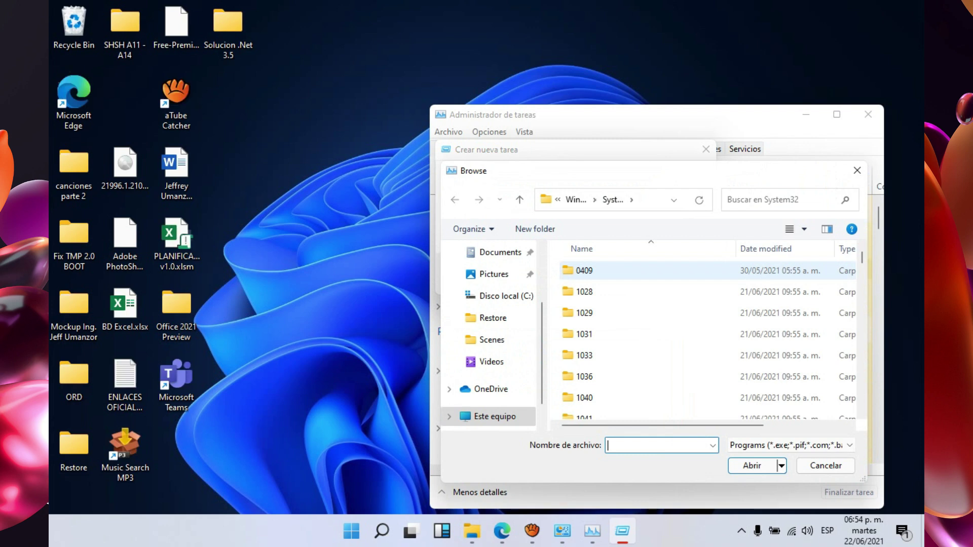
pyautogui.click(500, 296)
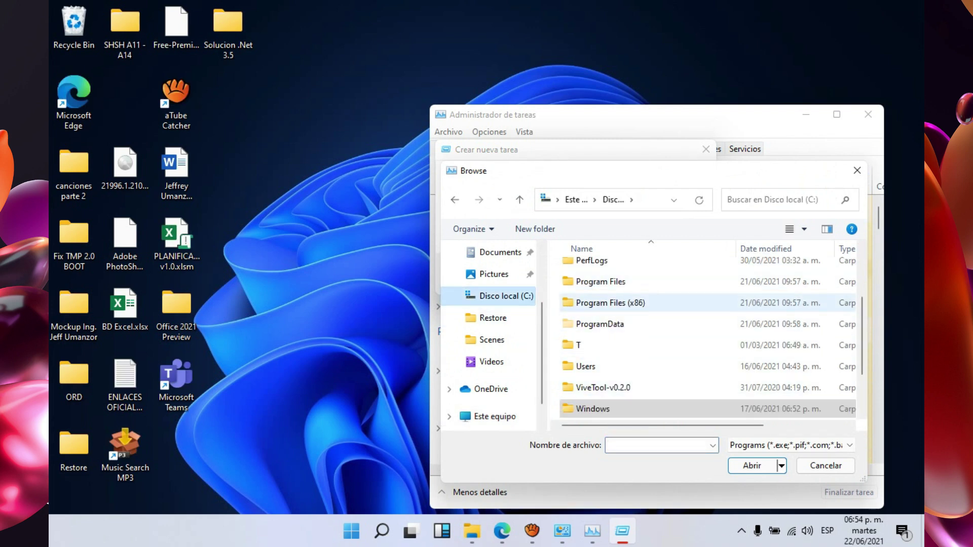
pyautogui.press('Return')
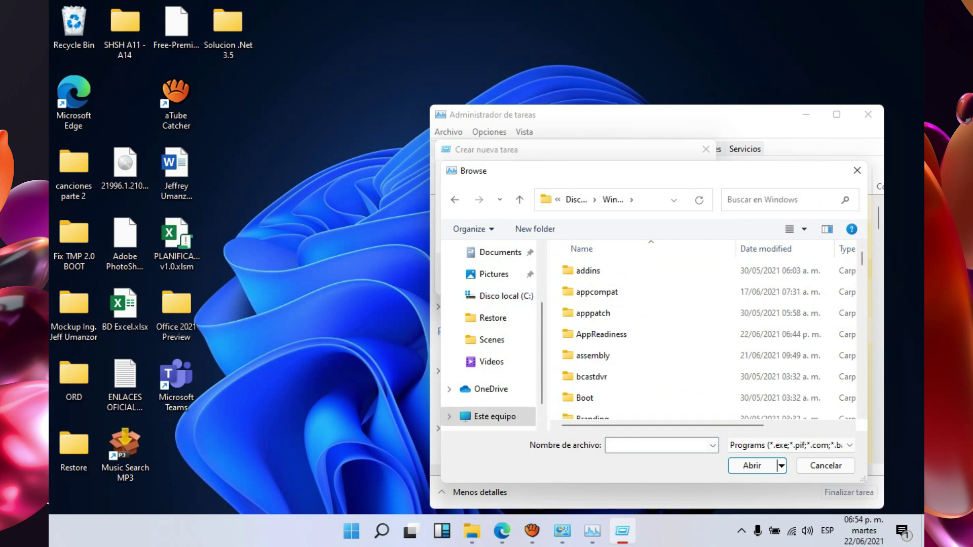
pyautogui.scroll(-8, 709, 335)
pyautogui.scroll(-7, 709, 334)
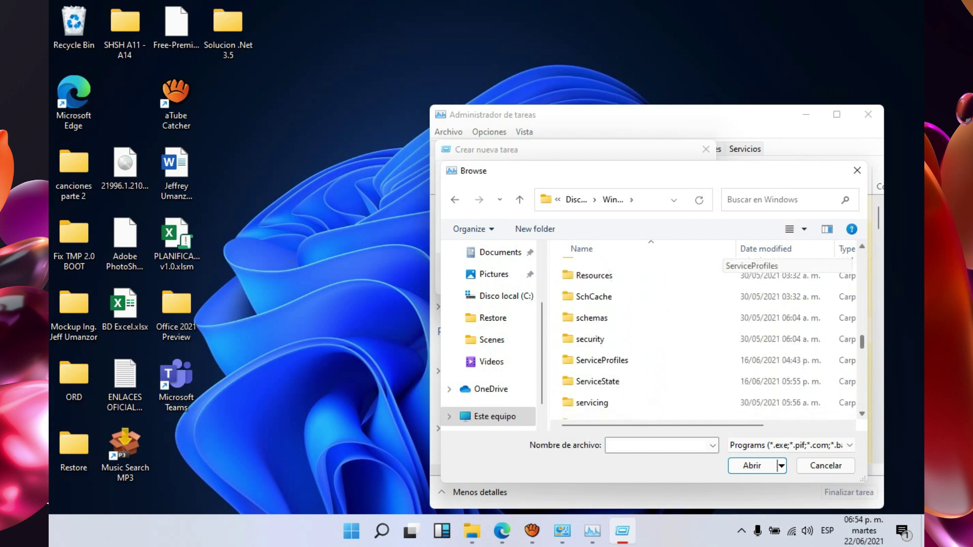
pyautogui.scroll(-3, 710, 335)
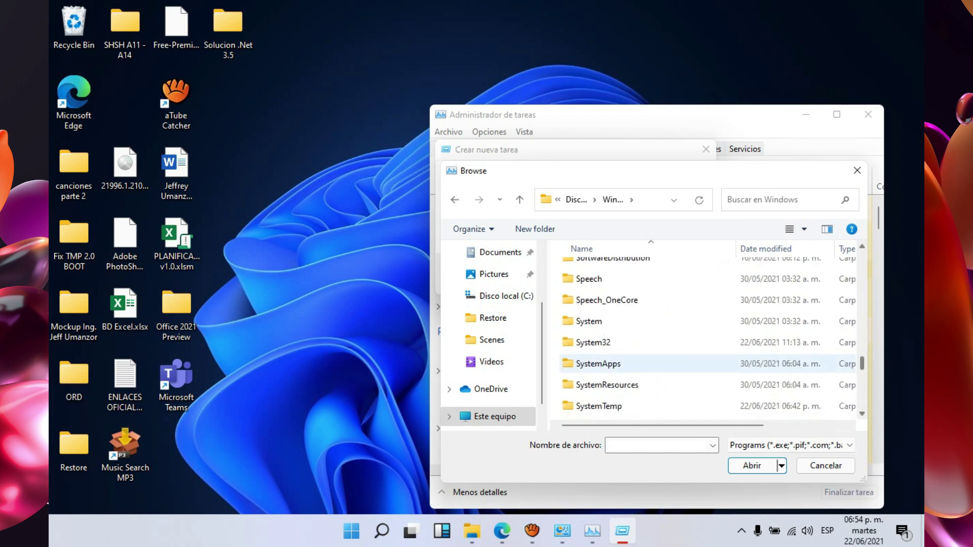
pyautogui.doubleClick(593, 343)
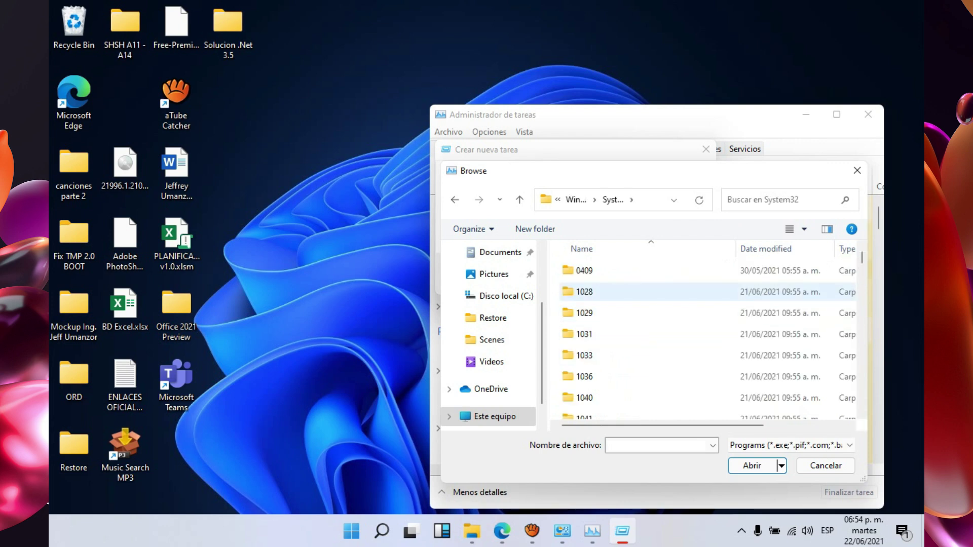
# Choose gpupdate.exe in System32 as the program and run the task.
pyautogui.scroll(-20, 710, 335)
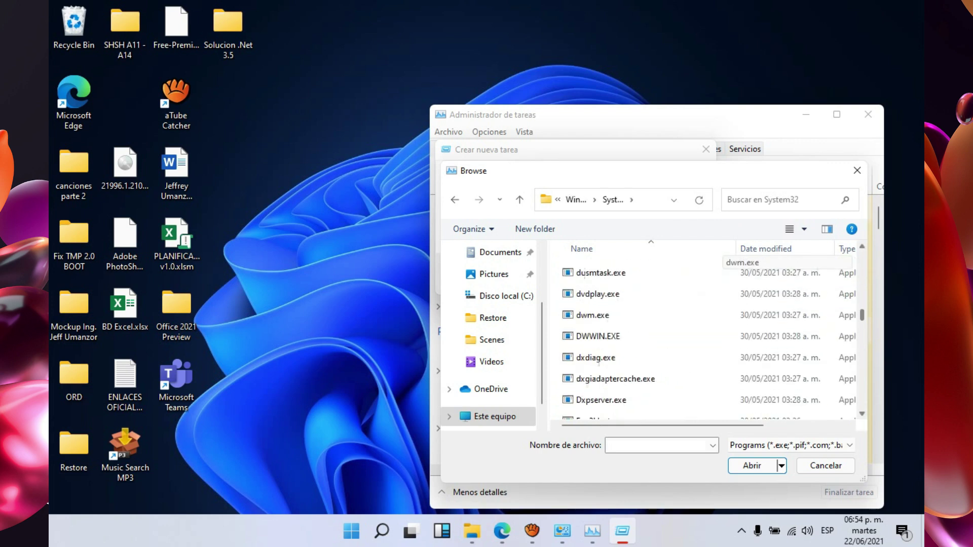
pyautogui.scroll(20, 710, 334)
pyautogui.scroll(2, 740, 324)
pyautogui.scroll(-20, 740, 324)
pyautogui.scroll(-10, 710, 334)
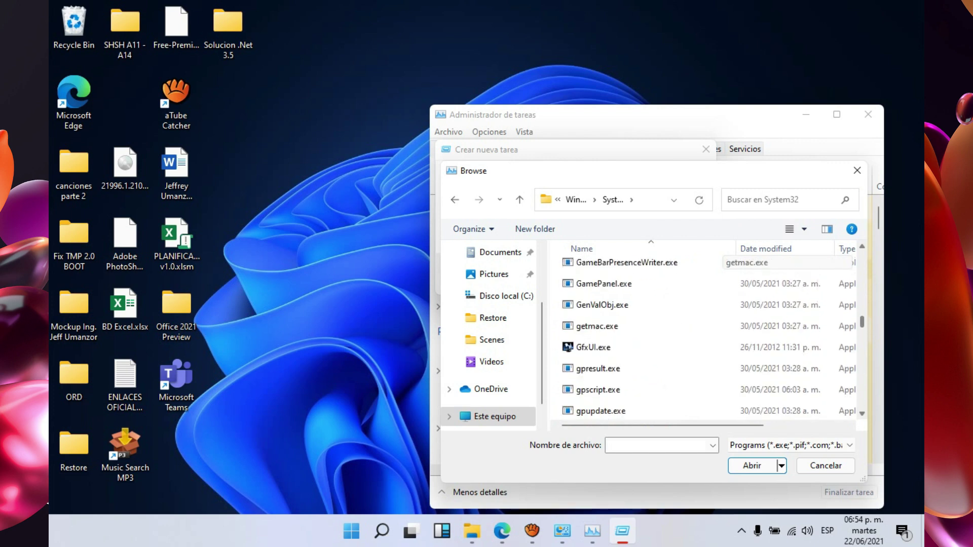
pyautogui.click(710, 333)
pyautogui.press('Return')
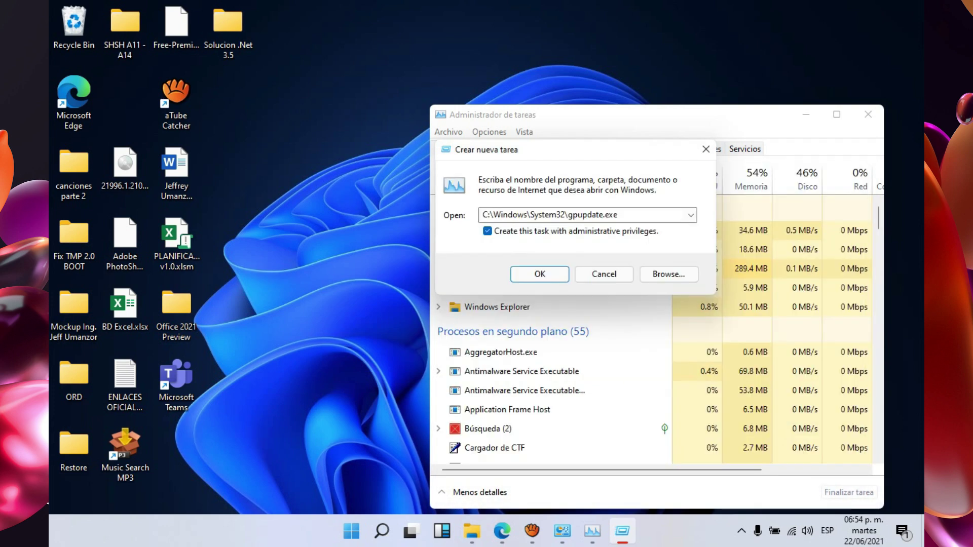
pyautogui.press('Return')
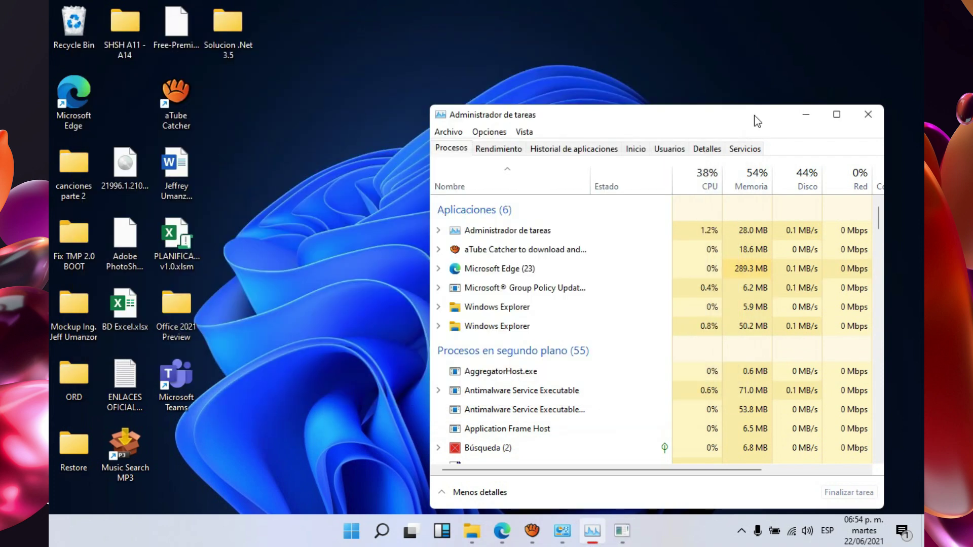
# Show the desktop, move the Solucion .Net 3.5 folder to its middle, and open the folder.
pyautogui.moveTo(753, 119); pyautogui.dragTo(640, 100)
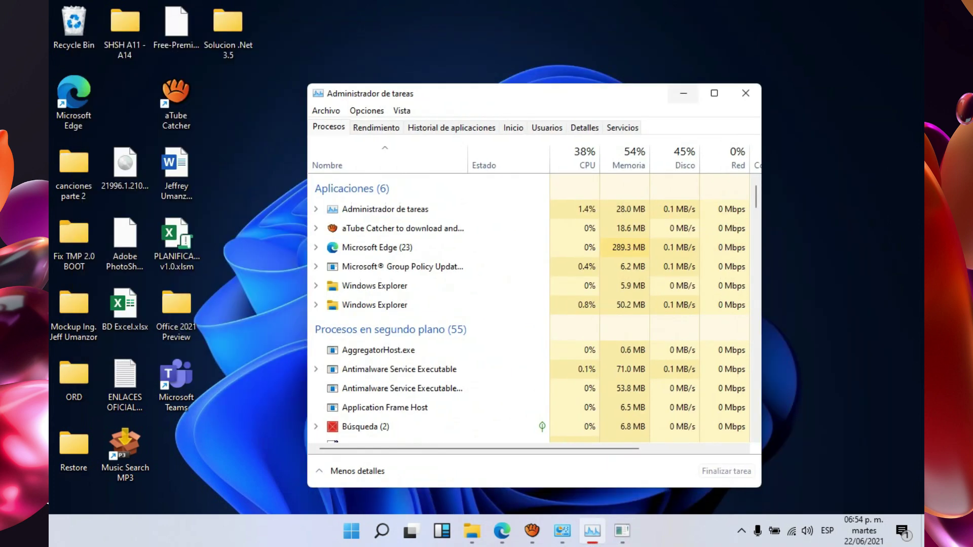
pyautogui.press('super+d')
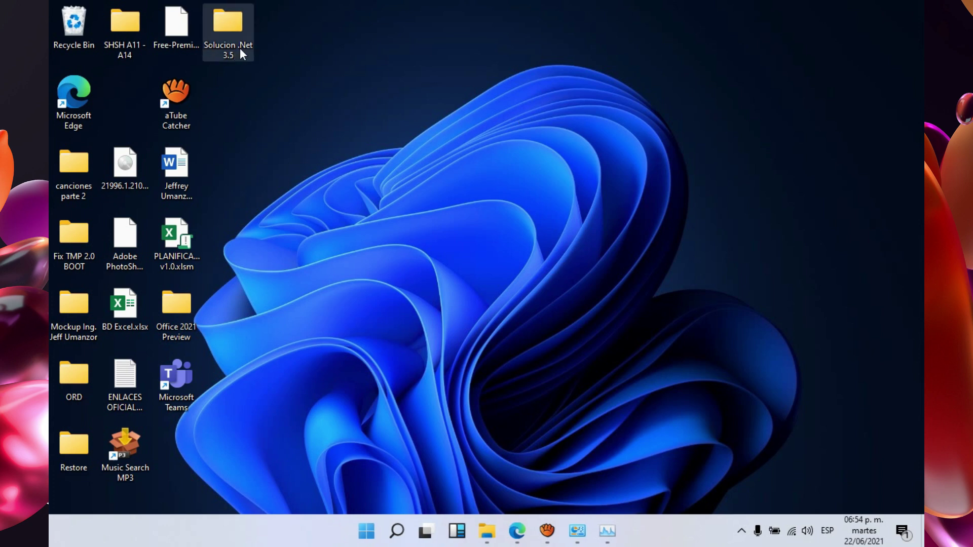
pyautogui.moveTo(244, 50); pyautogui.dragTo(552, 254)
pyautogui.moveTo(708, 79); pyautogui.dragTo(390, 368)
pyautogui.doubleClick(532, 230)
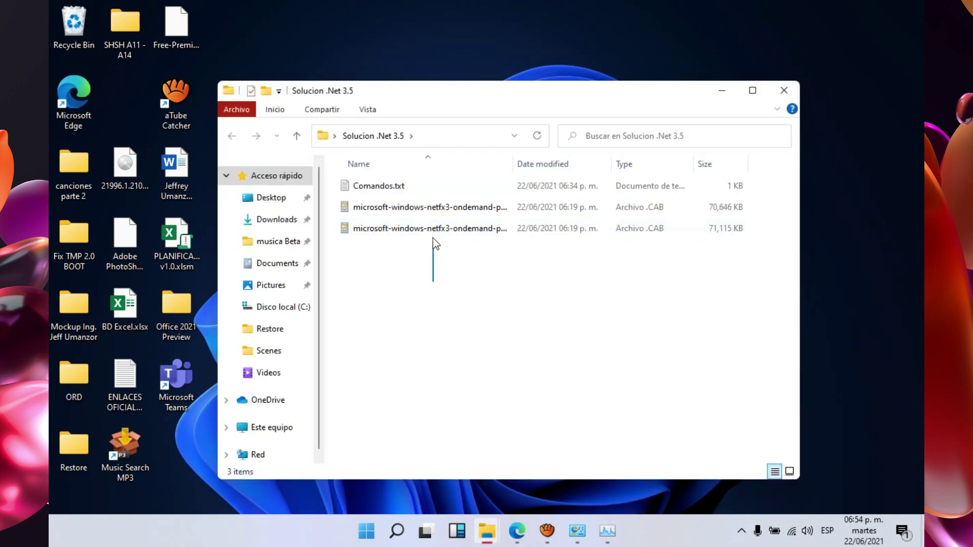
# Copy the two microsoft-windows-netfx3-ondemand CAB files from the Solucion .Net 3.5 folder.
pyautogui.moveTo(432, 238); pyautogui.dragTo(432, 213)
pyautogui.click(351, 186)
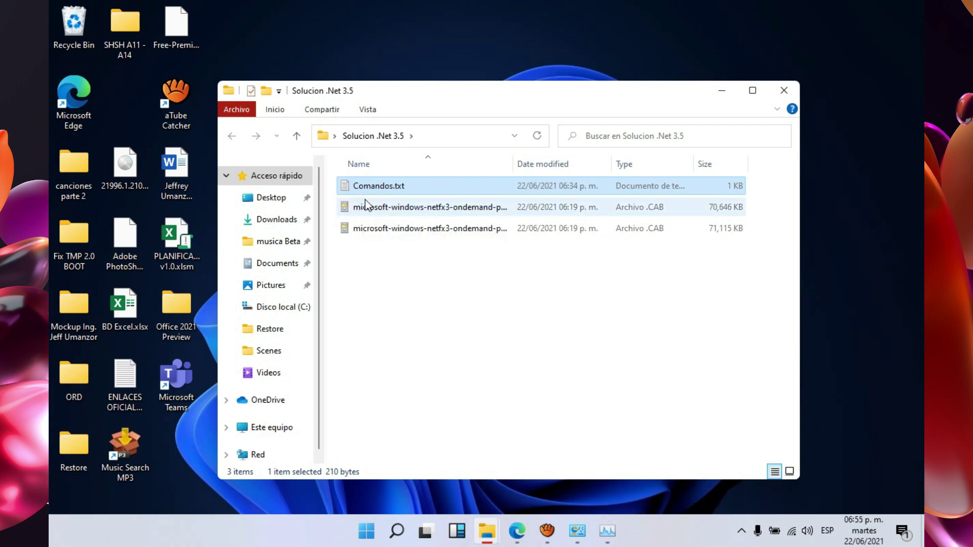
pyautogui.moveTo(412, 269); pyautogui.dragTo(415, 196)
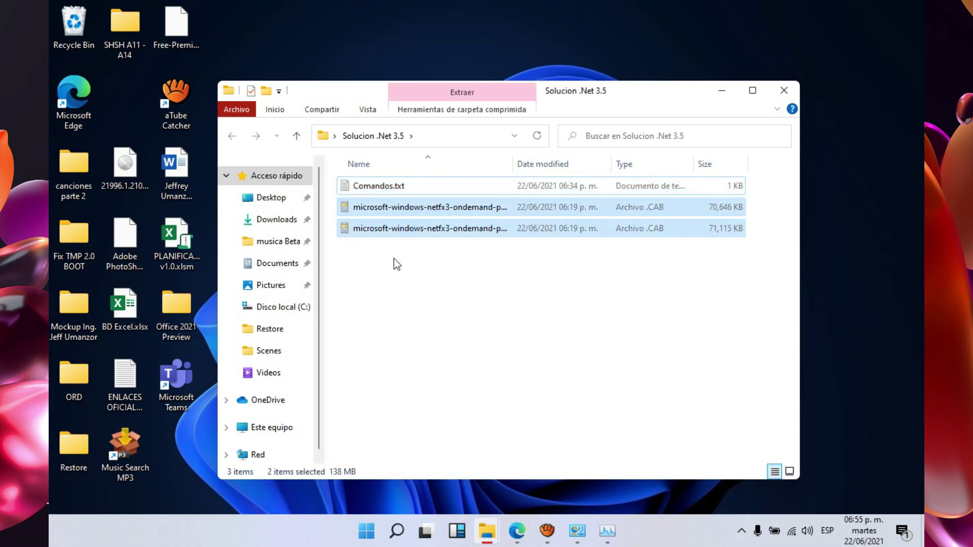
pyautogui.rightClick(431, 227)
pyautogui.click(476, 354)
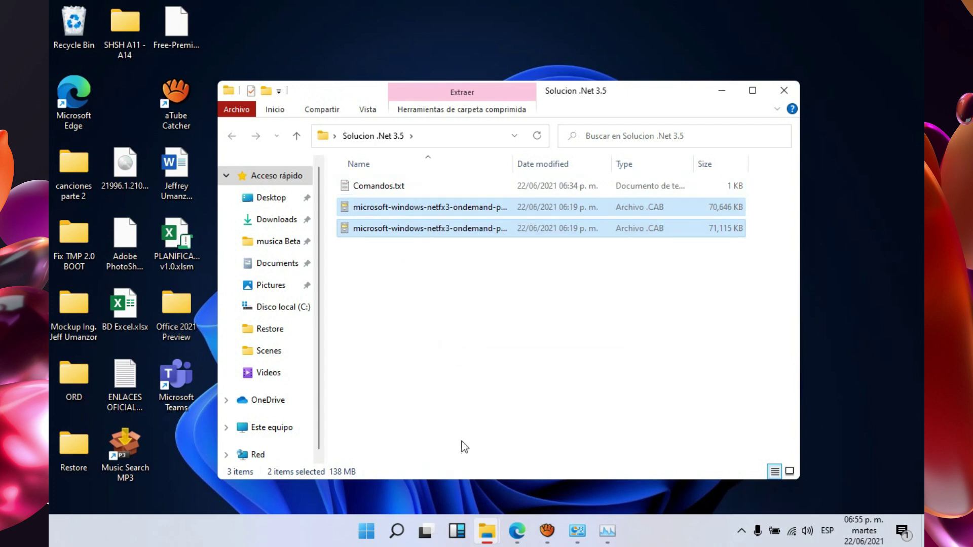
# Switch to the Downloads window, open Disco local (C:), maximize it, and try to paste the two copied CAB files.
pyautogui.click(484, 536)
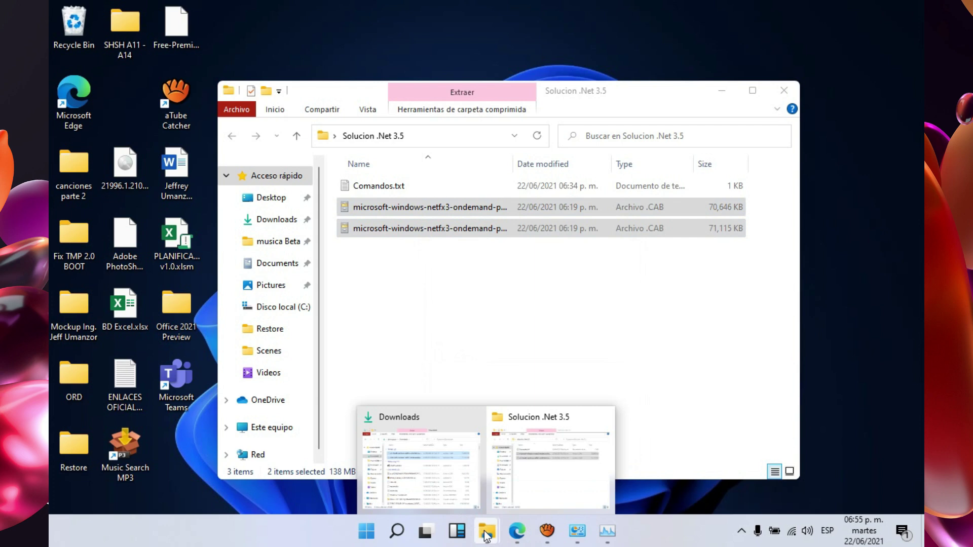
pyautogui.click(421, 459)
pyautogui.click(269, 322)
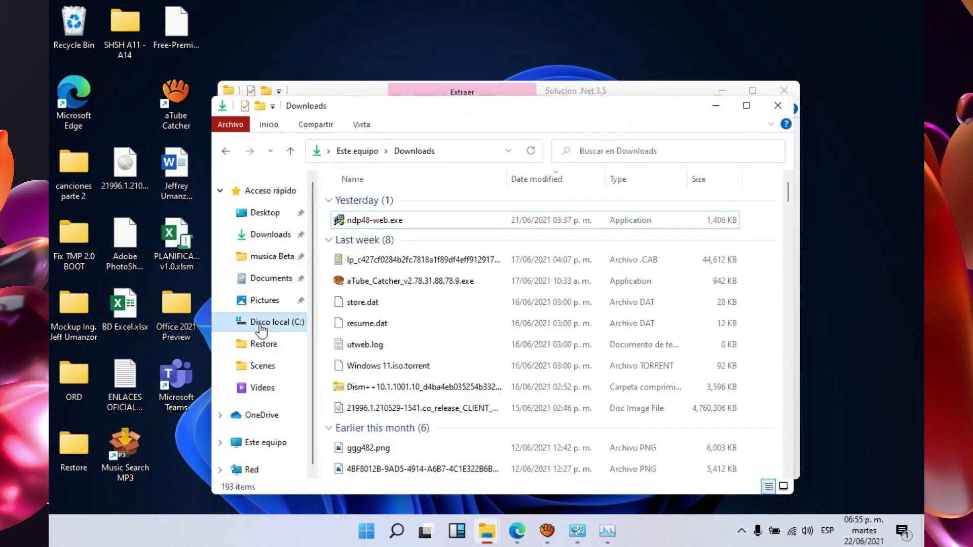
pyautogui.click(747, 106)
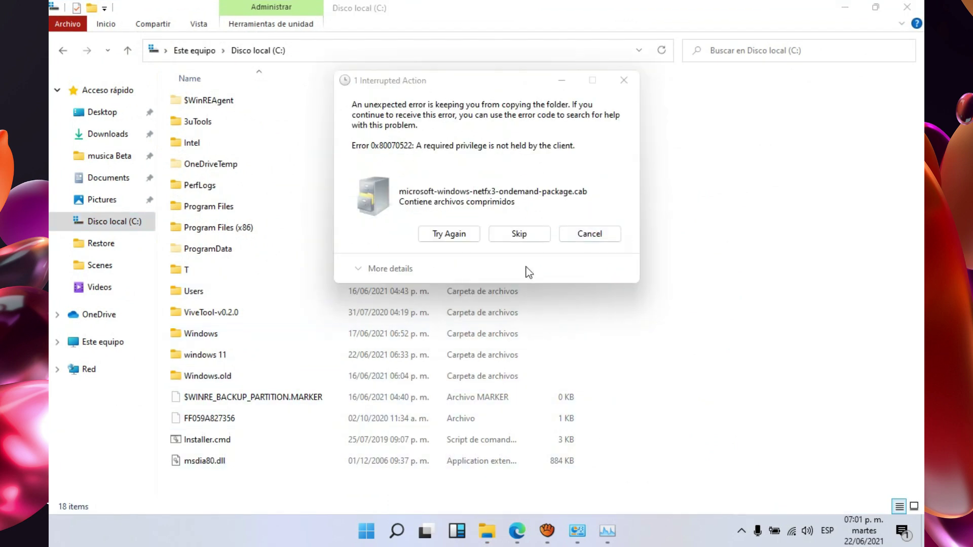
# Retry the interrupted copy of the CAB file, cancel it, and close both File Explorer windows.
pyautogui.click(462, 238)
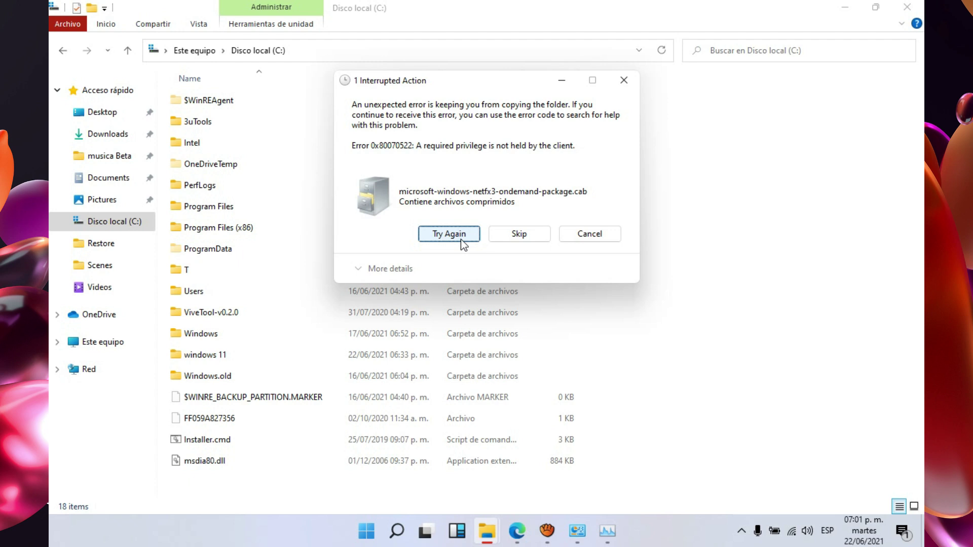
pyautogui.click(462, 242)
pyautogui.click(466, 237)
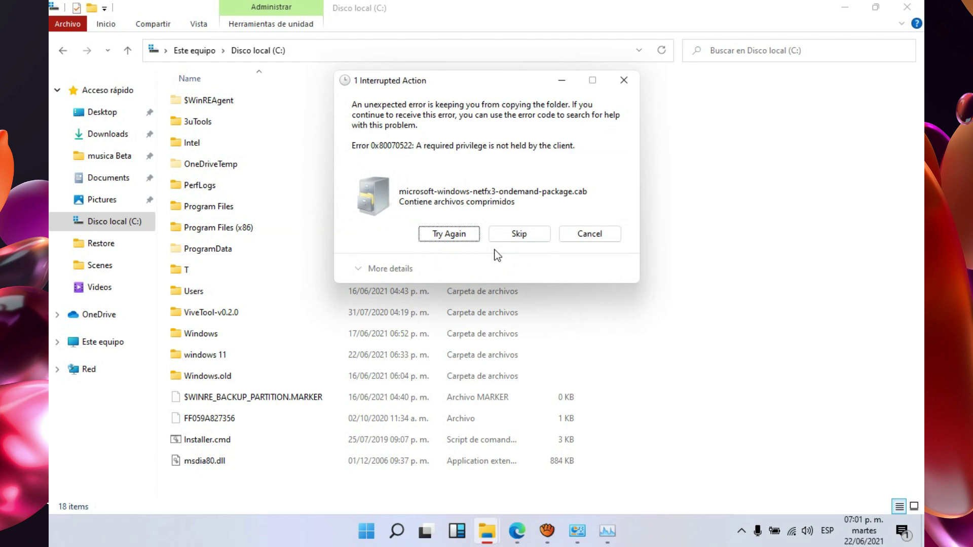
pyautogui.click(597, 236)
pyautogui.click(907, 7)
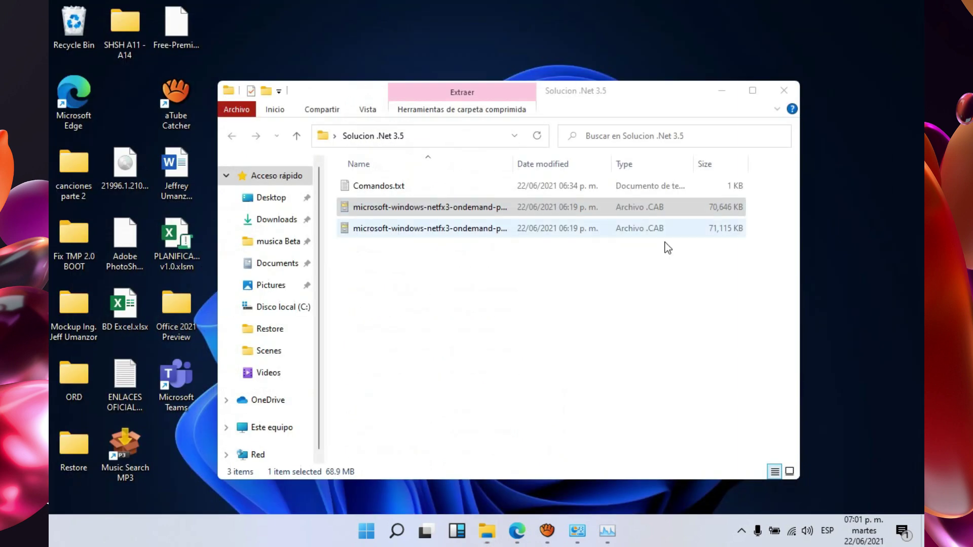
pyautogui.click(785, 98)
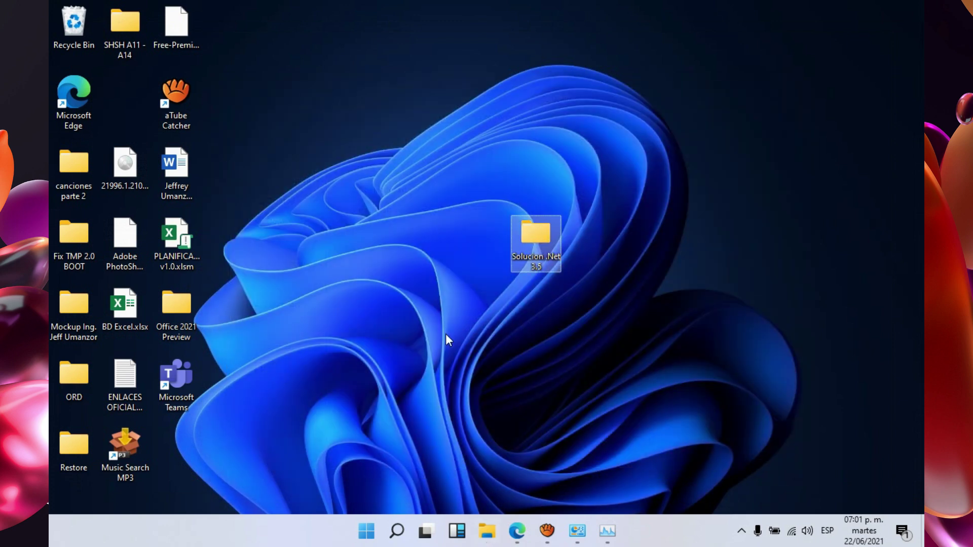
# Open the Local Security Policy console by running secpol.msc.
pyautogui.press('super+r')
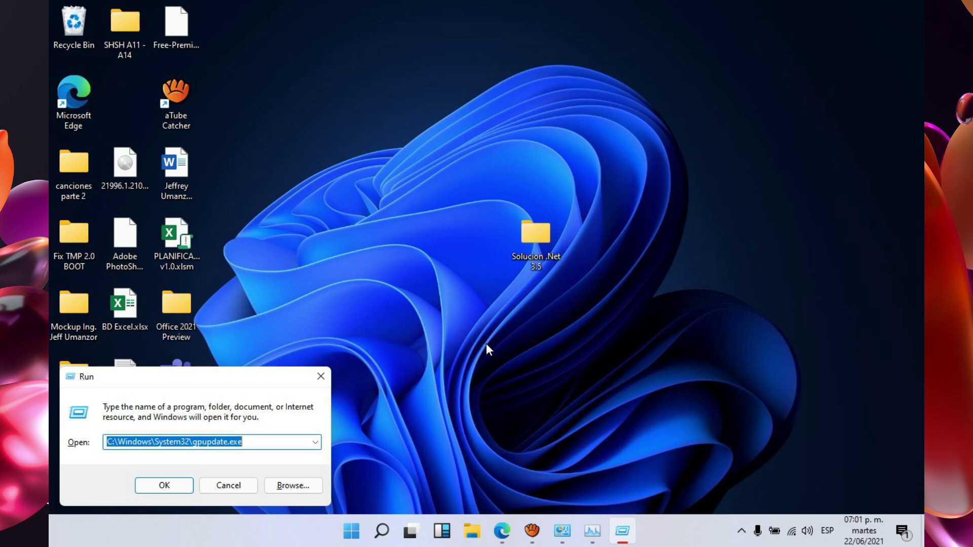
pyautogui.write('secpol')
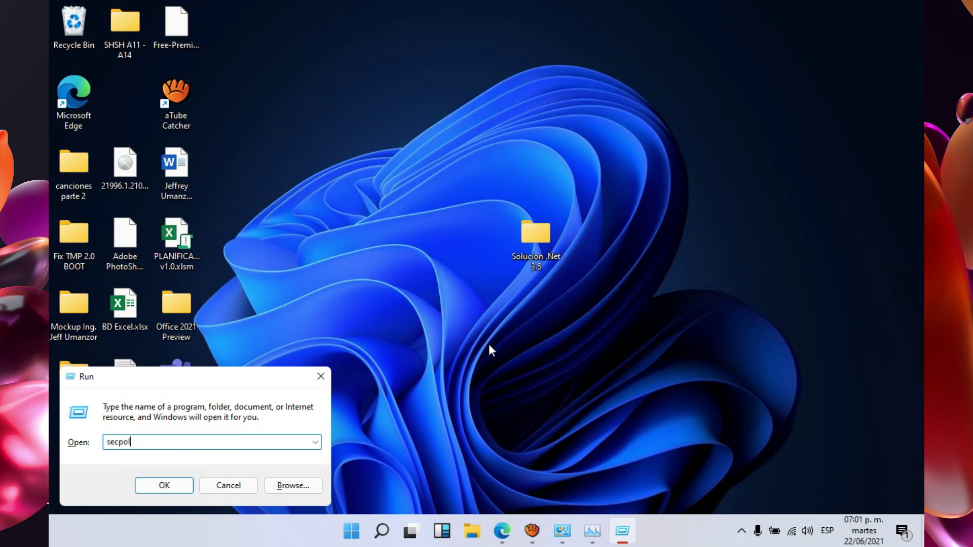
pyautogui.write('.msc')
pyautogui.press('Return')
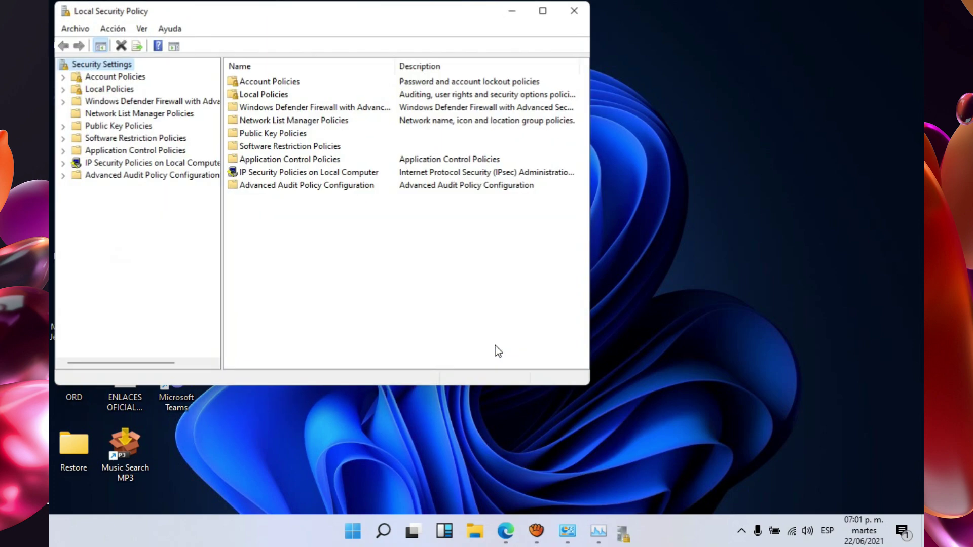
# Show the Security Options under Local Policies and maximize the Local Security Policy window.
pyautogui.moveTo(304, 10); pyautogui.dragTo(566, 70)
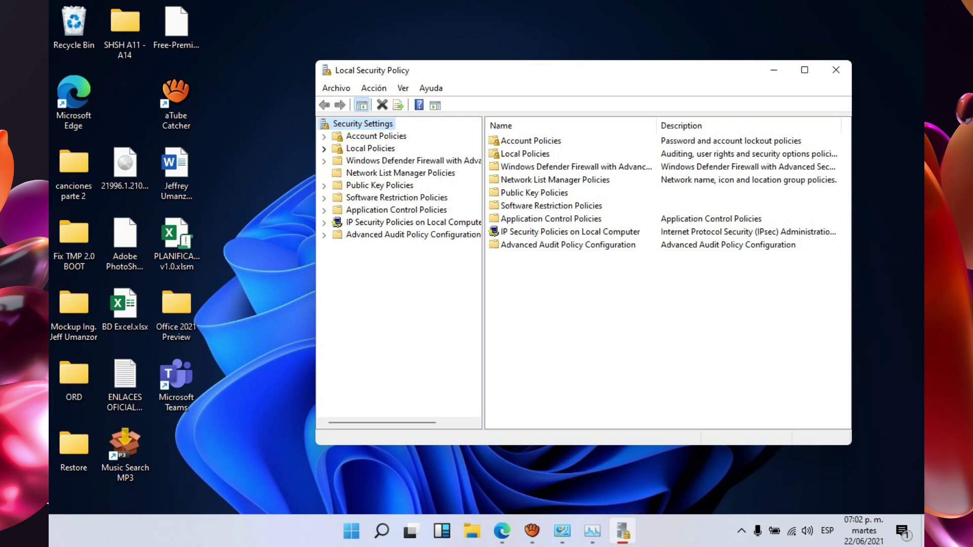
pyautogui.click(324, 148)
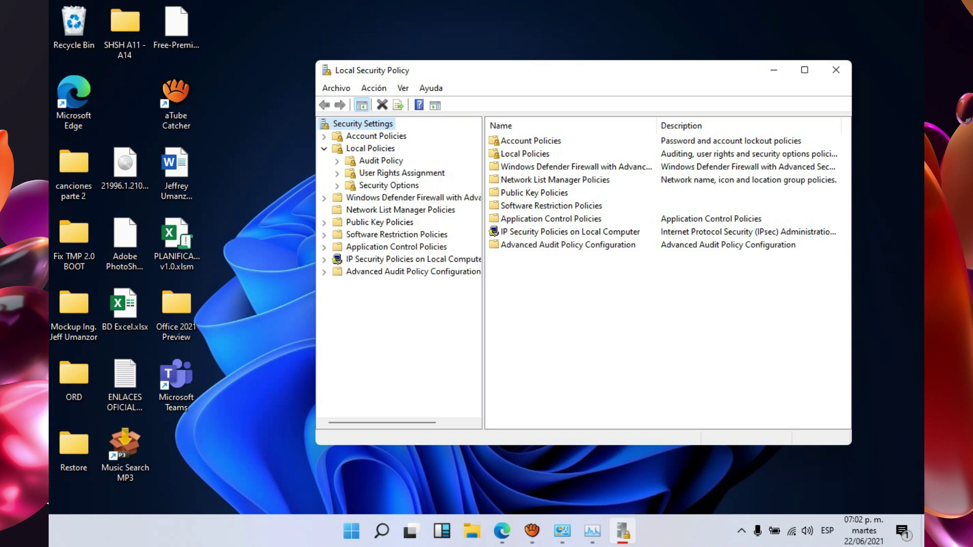
pyautogui.click(389, 185)
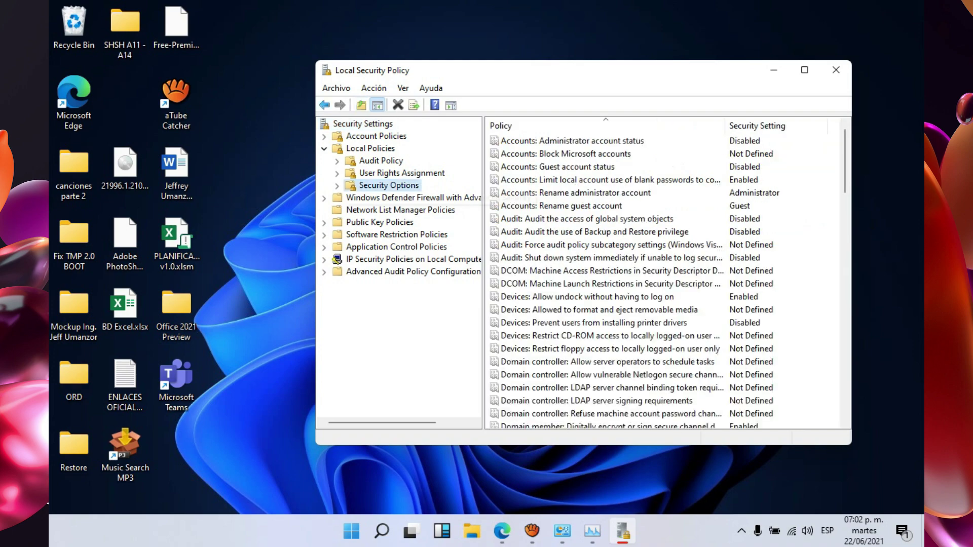
pyautogui.click(804, 70)
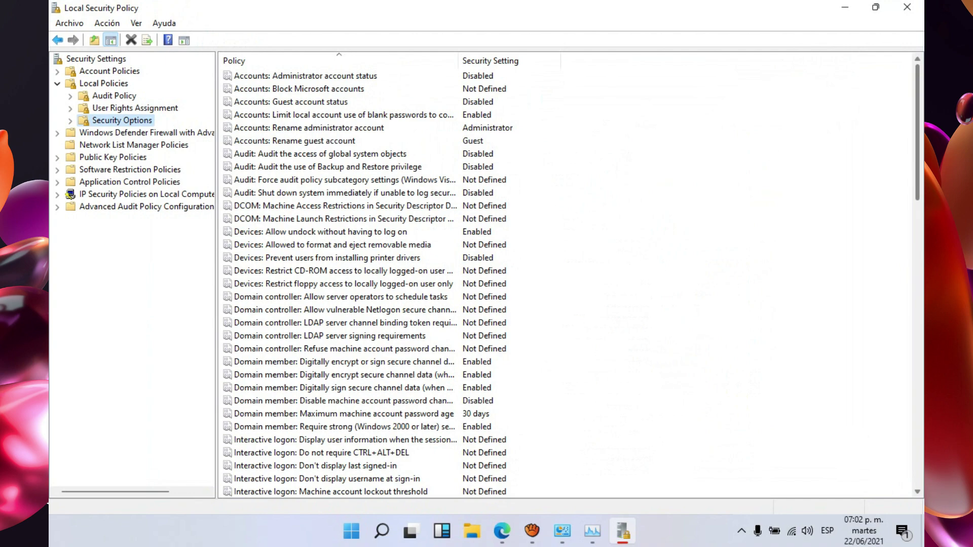
# Set the policy User Account Control: Run all administrators in Admin Approval Mode to Disabled, and close Local Security Policy.
pyautogui.scroll(-17, 565, 278)
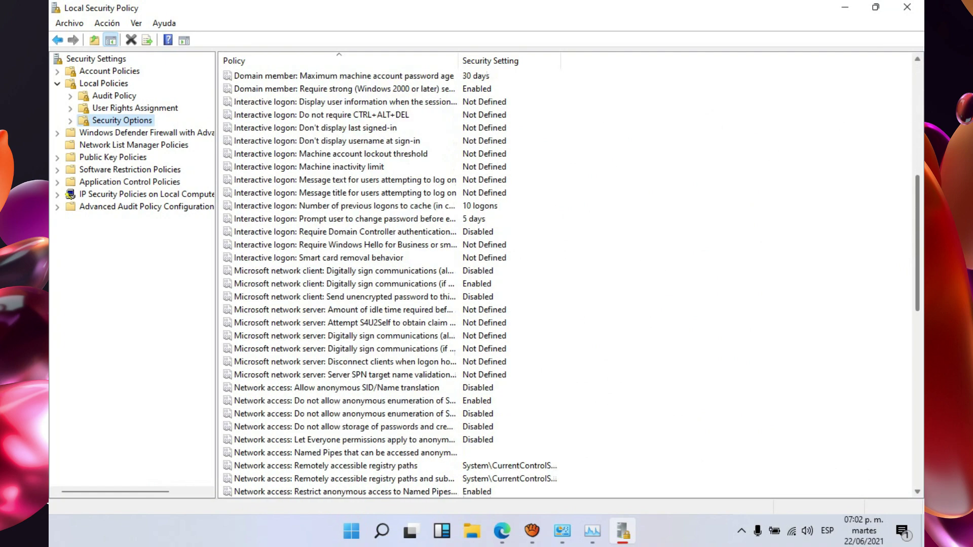
pyautogui.scroll(-5, 570, 284)
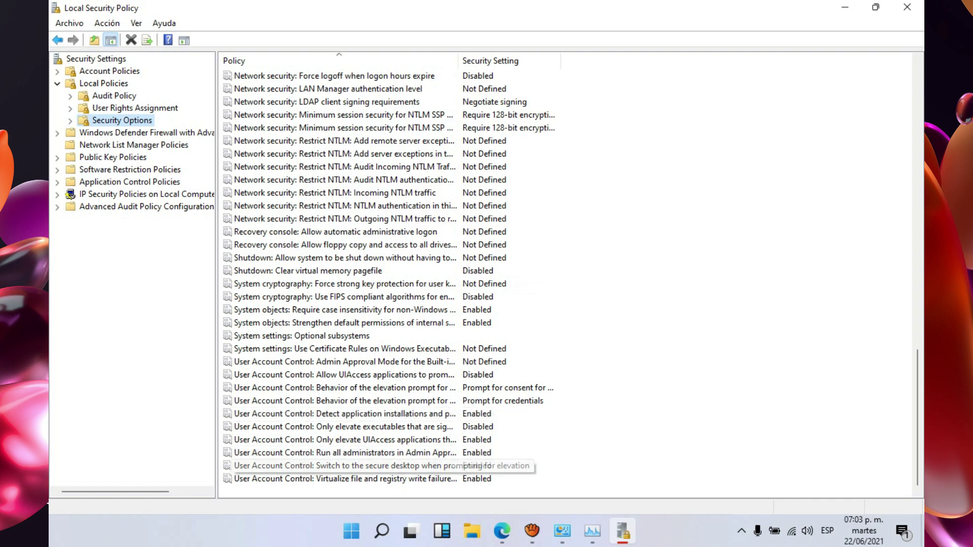
pyautogui.click(345, 453)
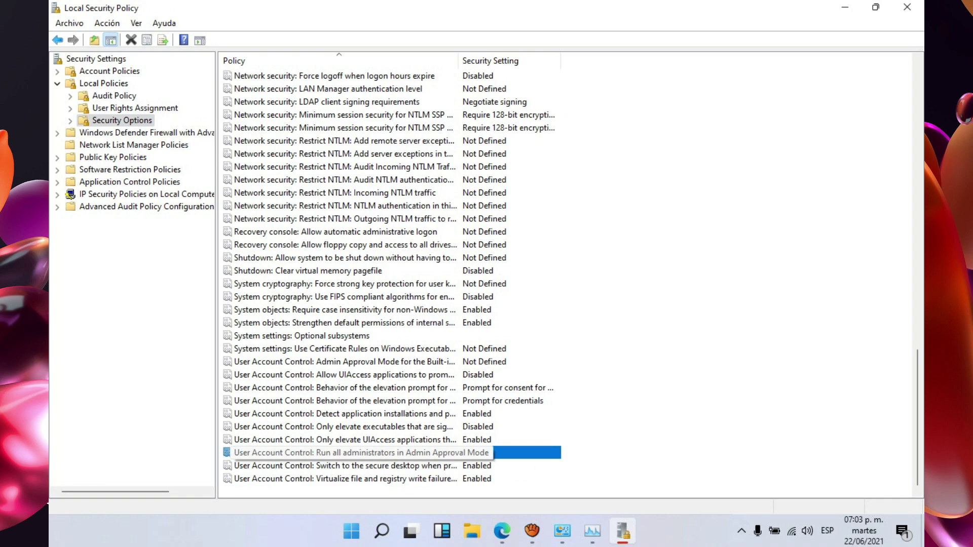
pyautogui.doubleClick(345, 453)
pyautogui.click(376, 200)
pyautogui.click(598, 415)
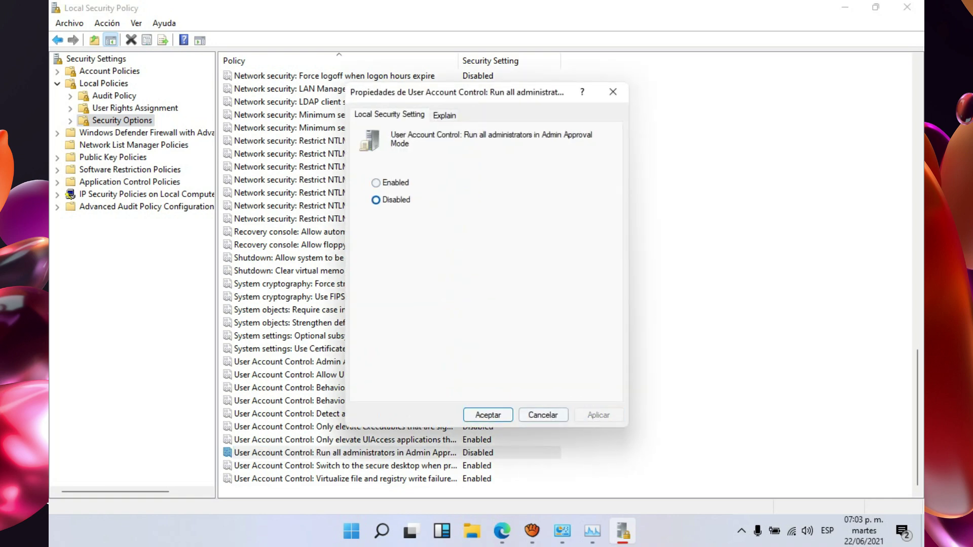
pyautogui.press('Return')
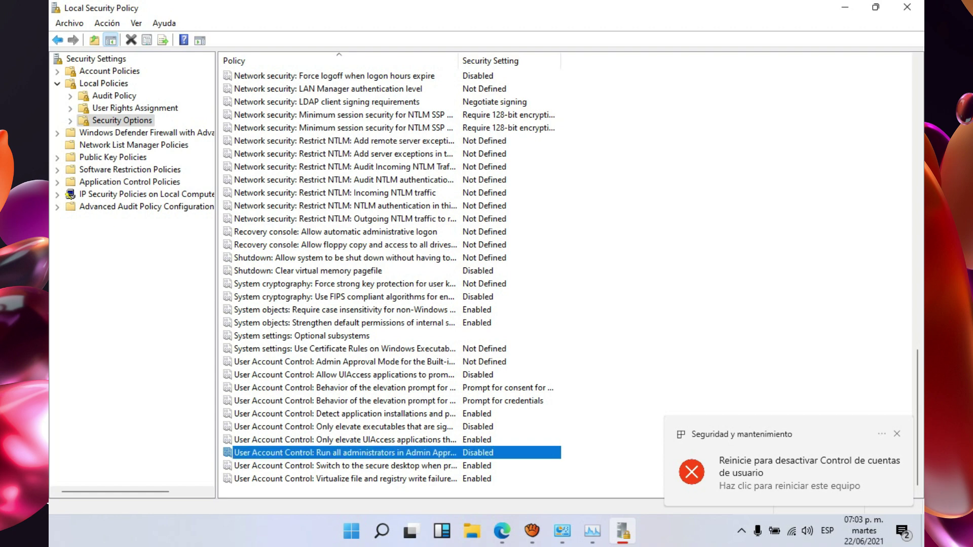
pyautogui.click(907, 7)
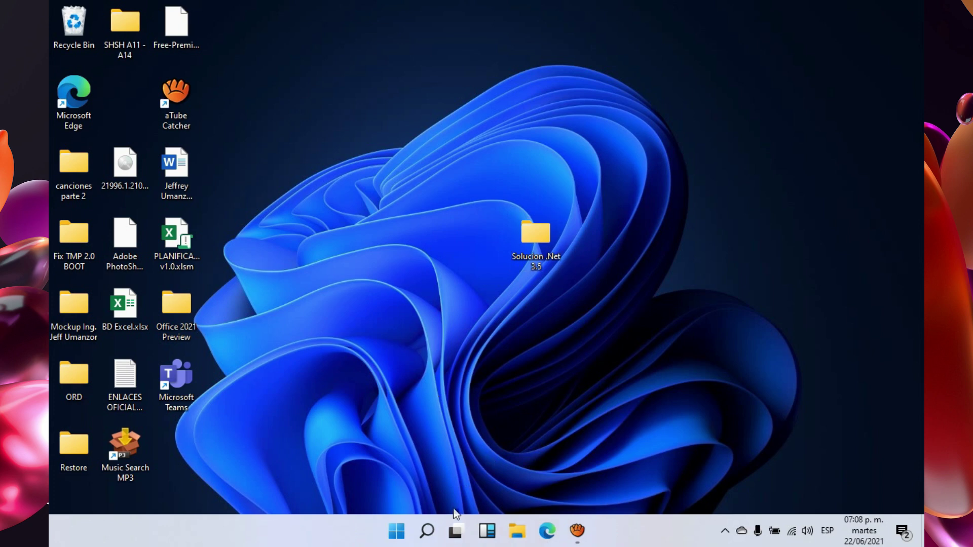
pyautogui.click(427, 531)
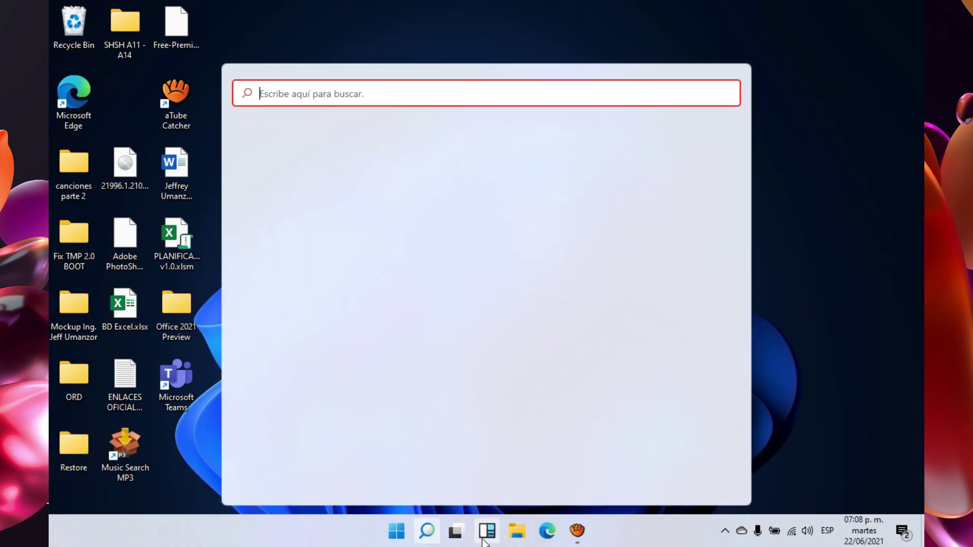
pyautogui.write('t')
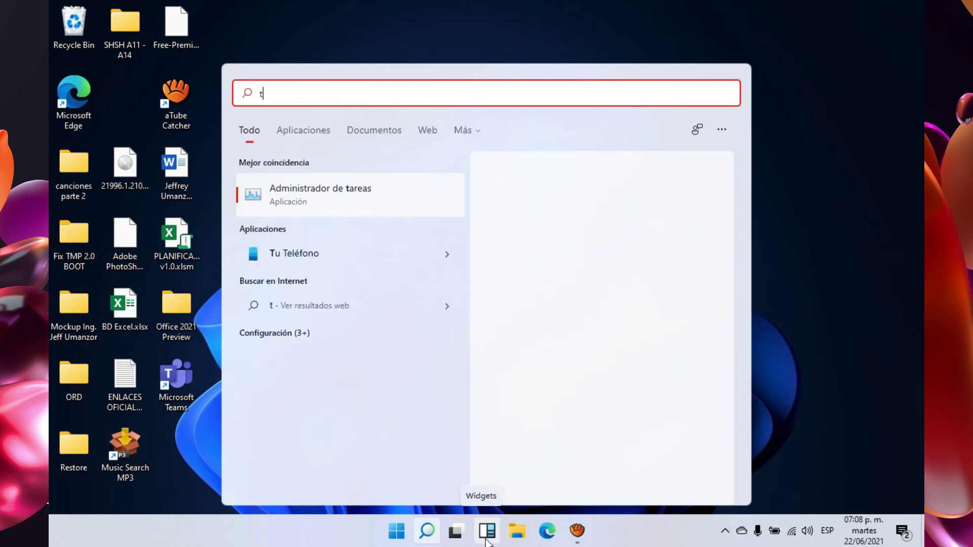
pyautogui.write('a')
pyautogui.press('Escape')
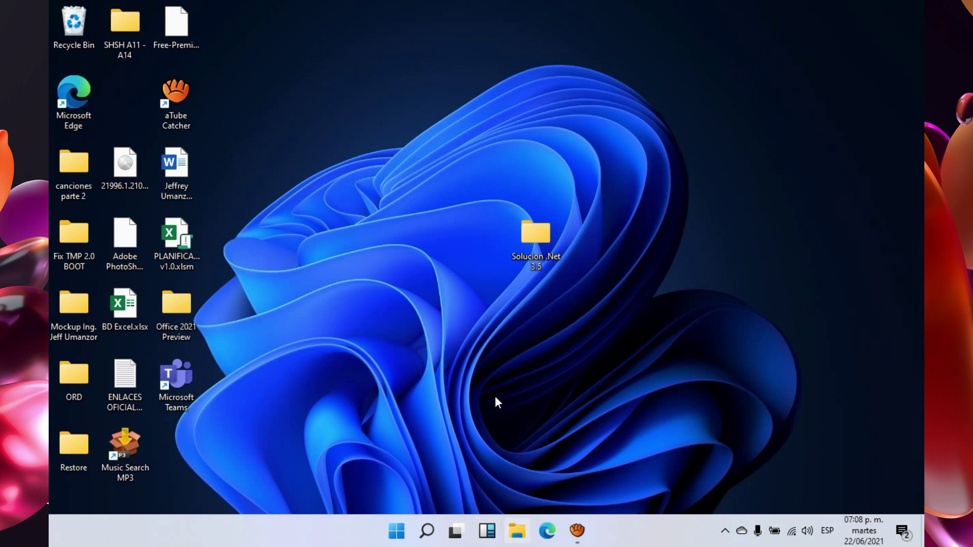
# Open Task Manager, start a new task, clear its existing command, and browse for a program.
pyautogui.hotkey('ctrl', 'shift', 'Escape')
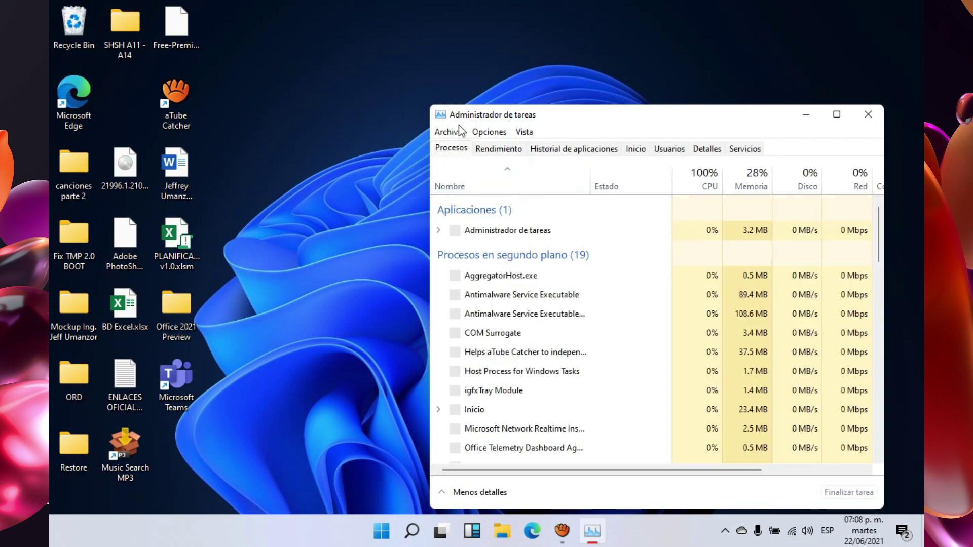
pyautogui.click(456, 132)
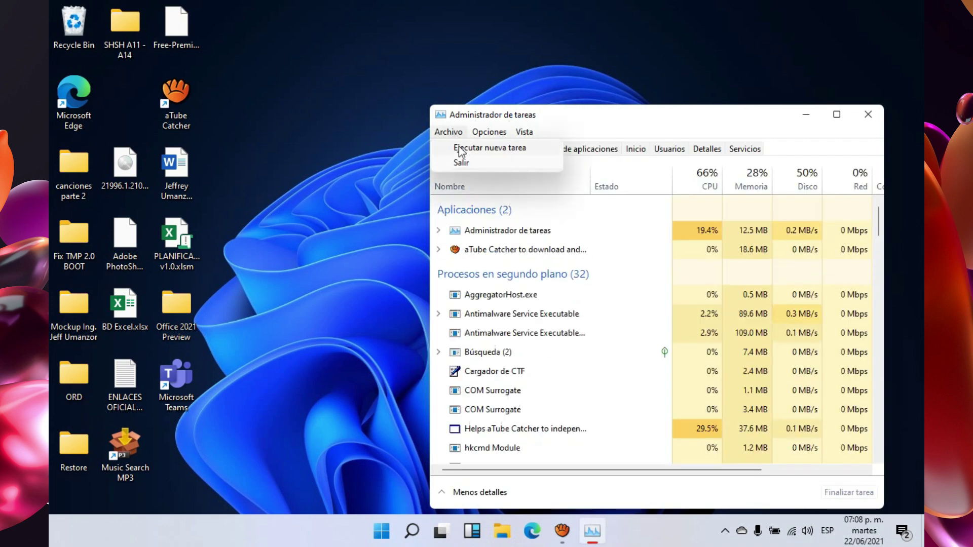
pyautogui.click(460, 148)
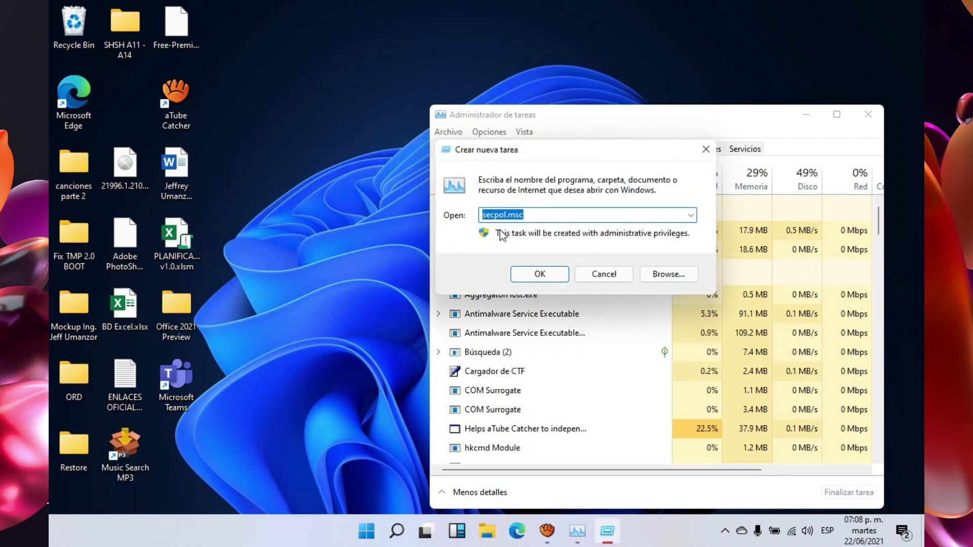
pyautogui.press('BackSpace')
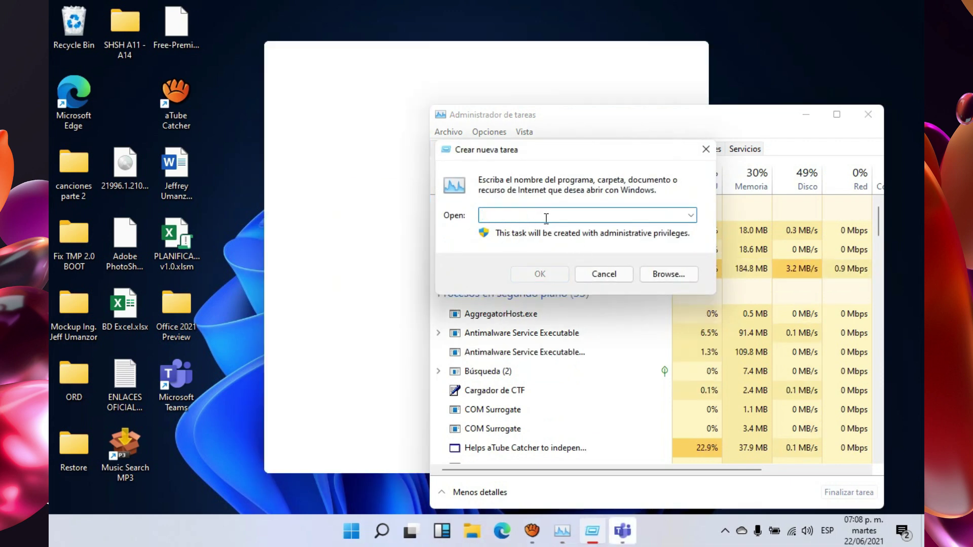
pyautogui.click(658, 273)
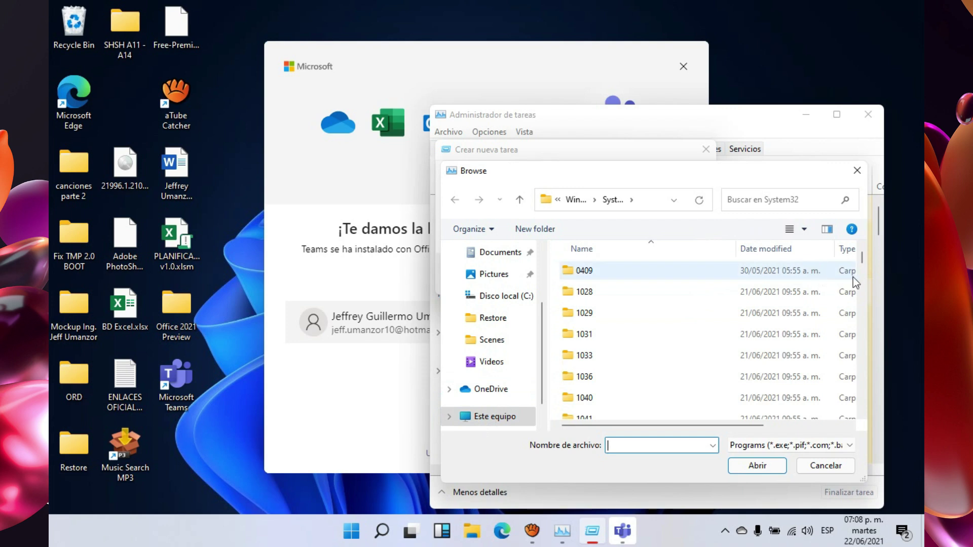
# Select gpupdate.exe from the System32 folder as the new task's program and run it.
pyautogui.moveTo(862, 258); pyautogui.dragTo(871, 322)
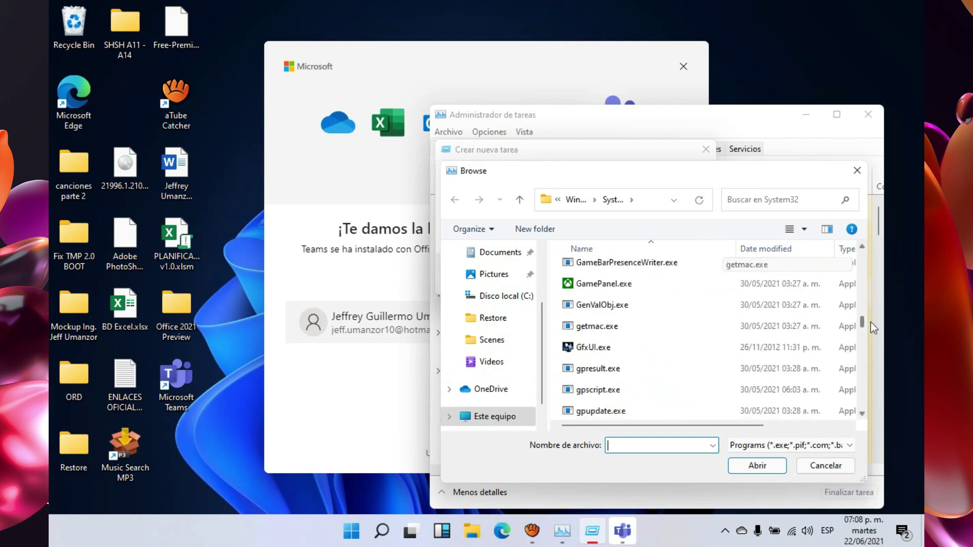
pyautogui.click(633, 411)
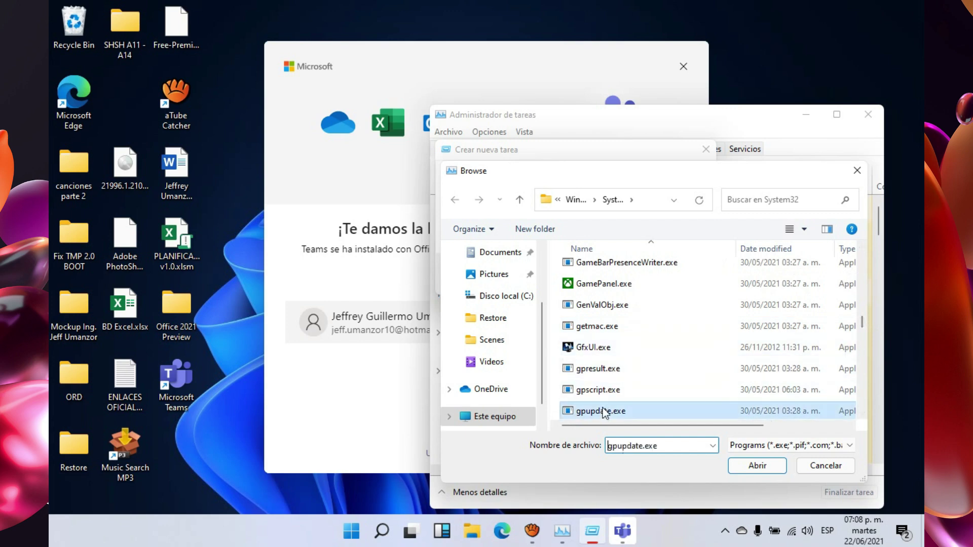
pyautogui.doubleClick(634, 412)
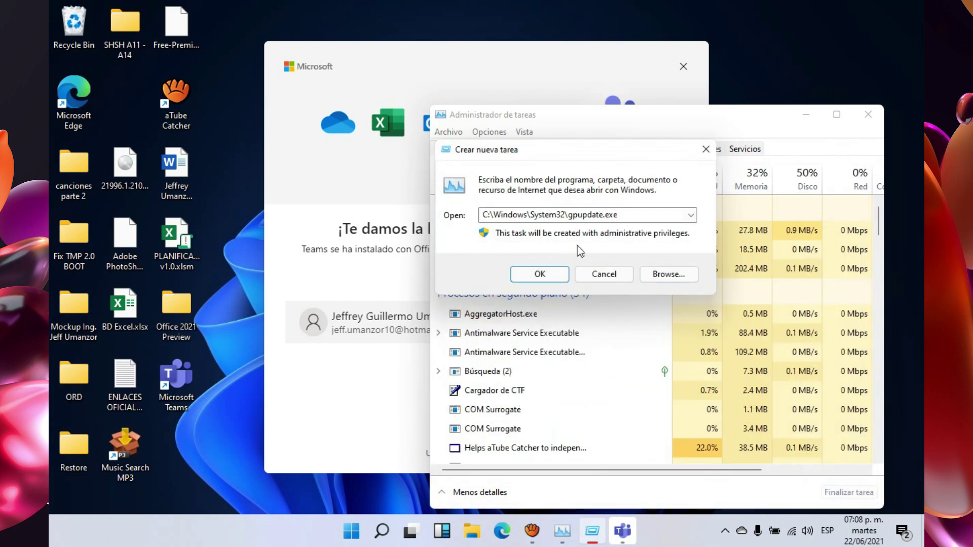
pyautogui.click(557, 273)
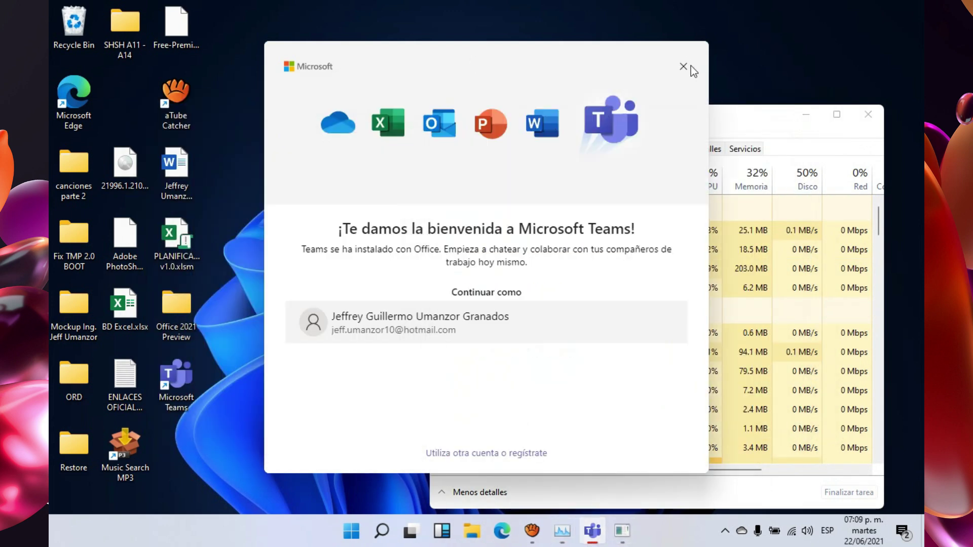
# Dismiss the Microsoft Teams welcome window and minimize Task Manager to show the desktop.
pyautogui.click(734, 108)
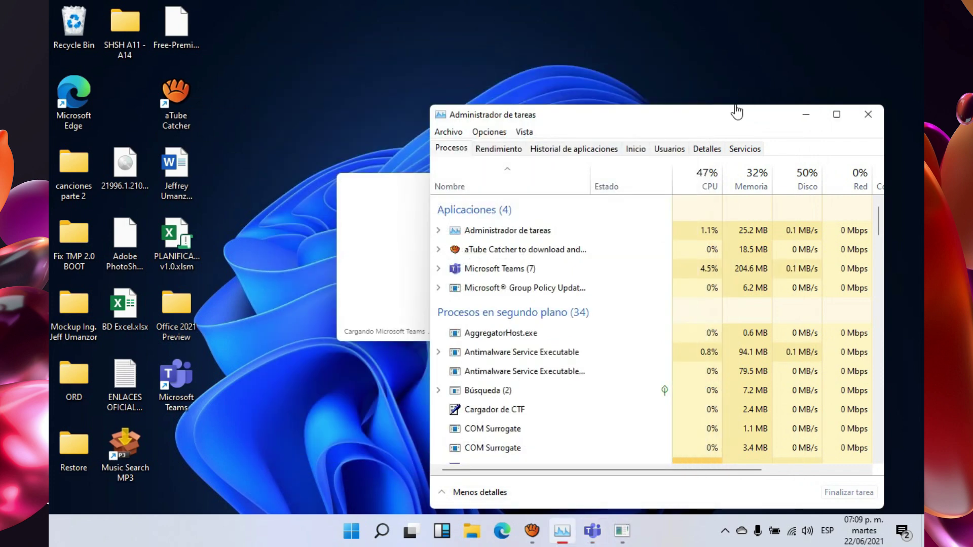
pyautogui.moveTo(735, 115); pyautogui.dragTo(736, 66)
pyautogui.click(784, 63)
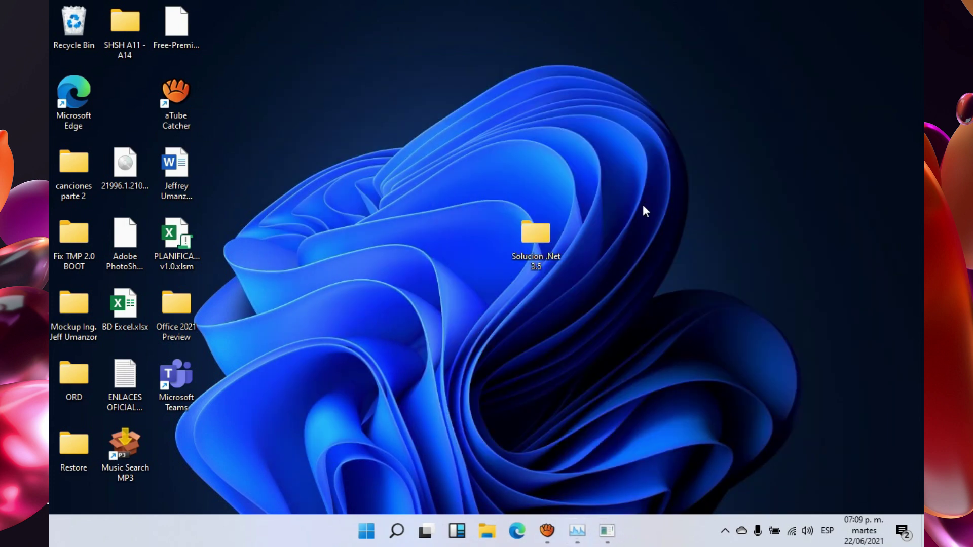
pyautogui.click(523, 406)
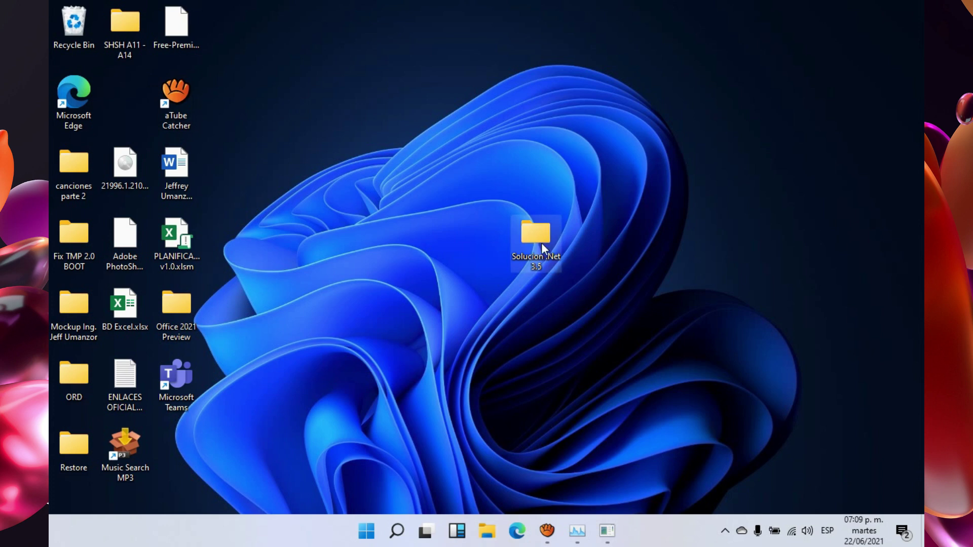
# Open the desktop folder Solucion .Net 3.5, reposition its window, and copy the two microsoft-windows-netfx3-ondemand CAB files.
pyautogui.doubleClick(530, 232)
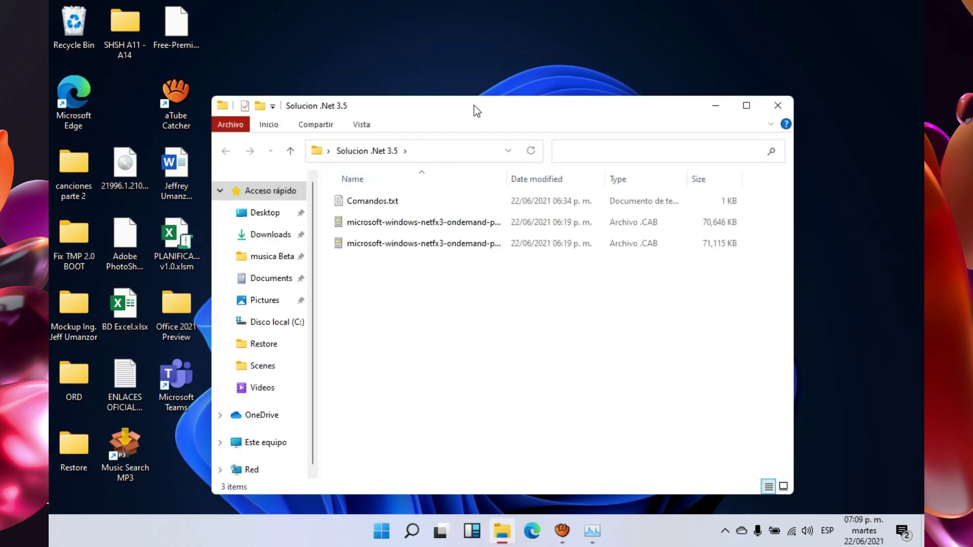
pyautogui.moveTo(474, 111); pyautogui.dragTo(652, 52)
pyautogui.moveTo(622, 218); pyautogui.dragTo(625, 169)
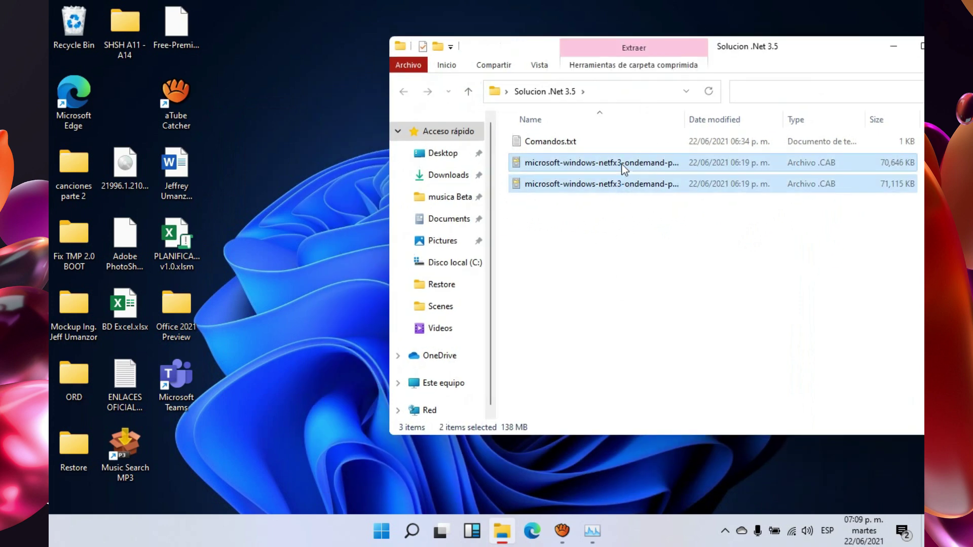
pyautogui.rightClick(624, 170)
pyautogui.click(655, 294)
# Open a second File Explorer window and go to Disco local (C:).
pyautogui.click(509, 540)
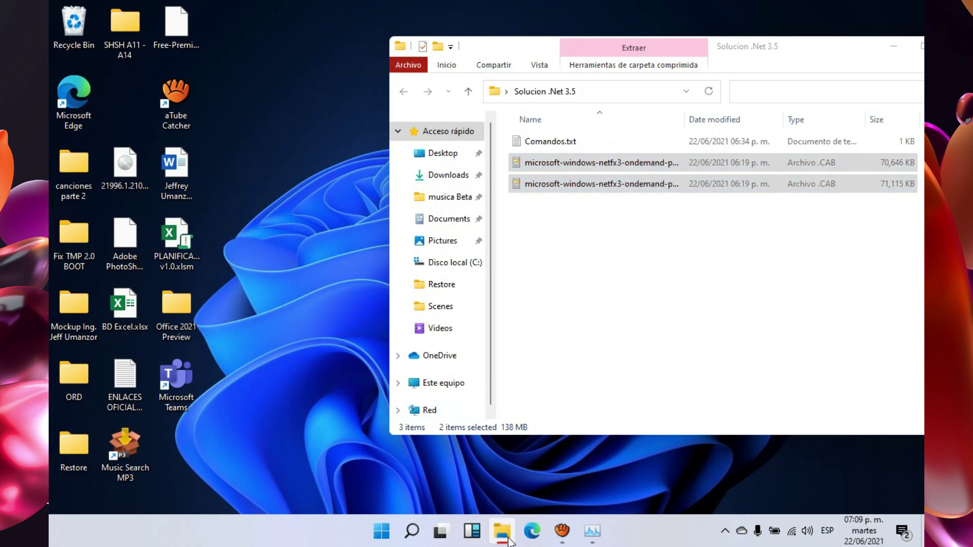
pyautogui.rightClick(509, 540)
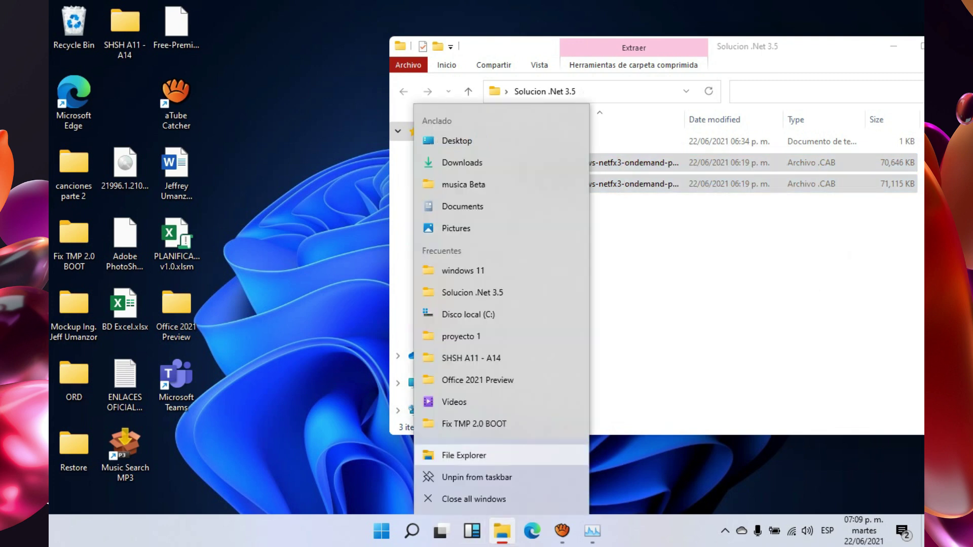
pyautogui.click(464, 455)
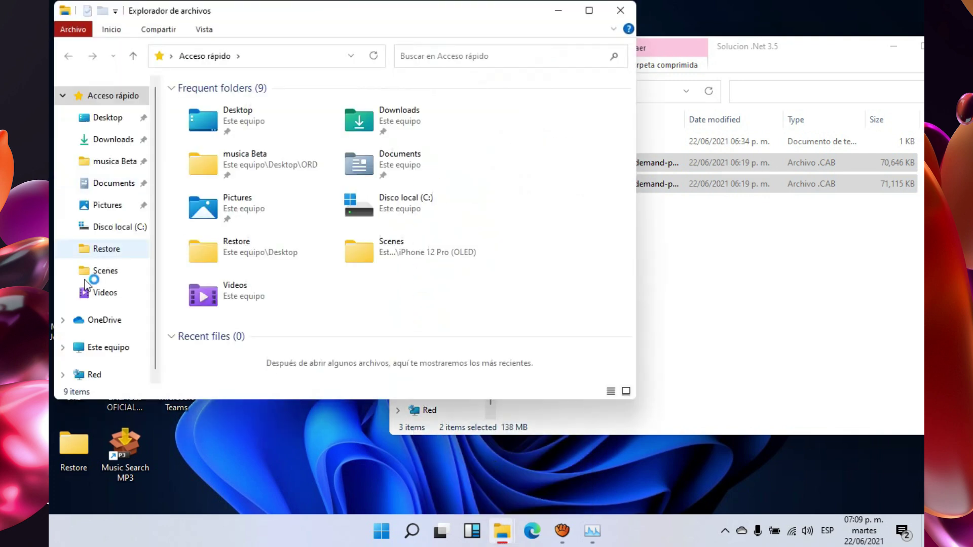
pyautogui.click(101, 346)
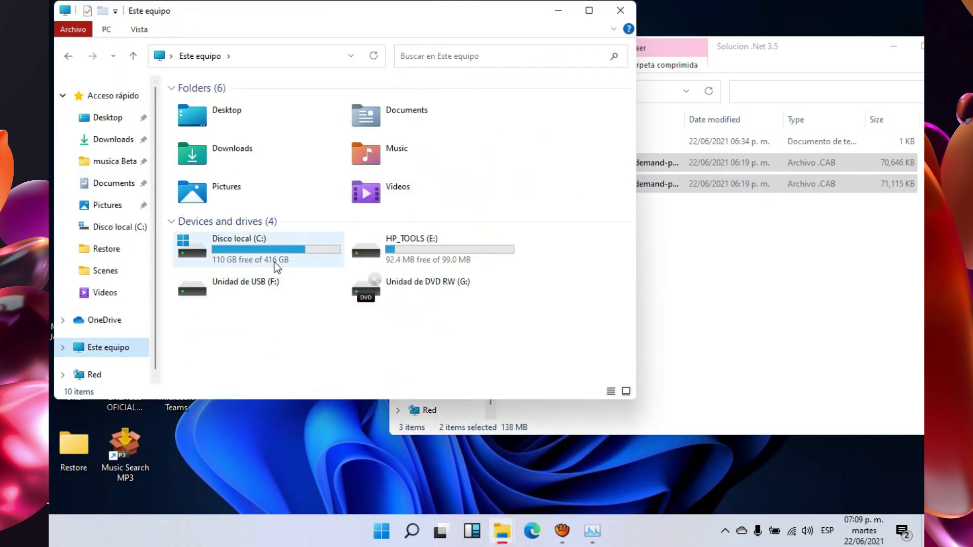
pyautogui.click(271, 252)
pyautogui.doubleClick(272, 251)
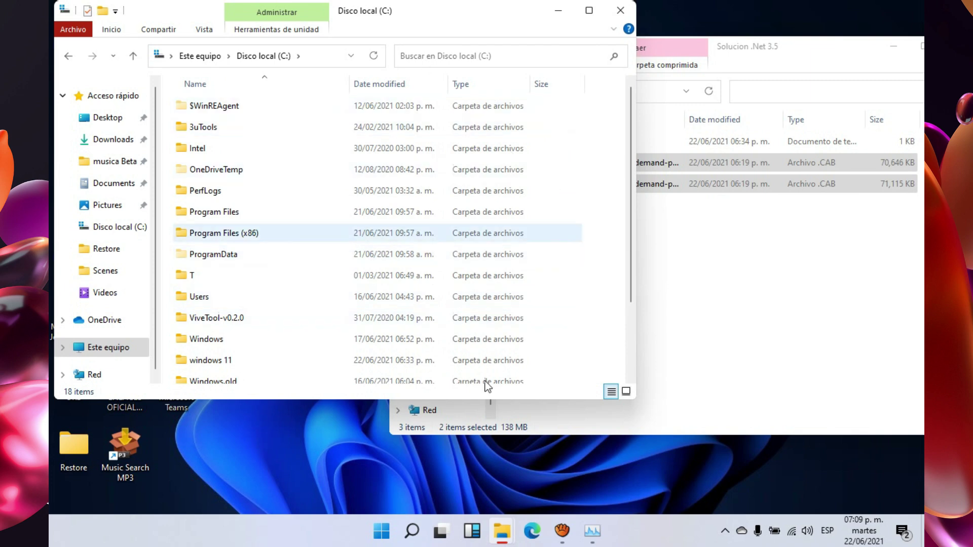
pyautogui.click(414, 532)
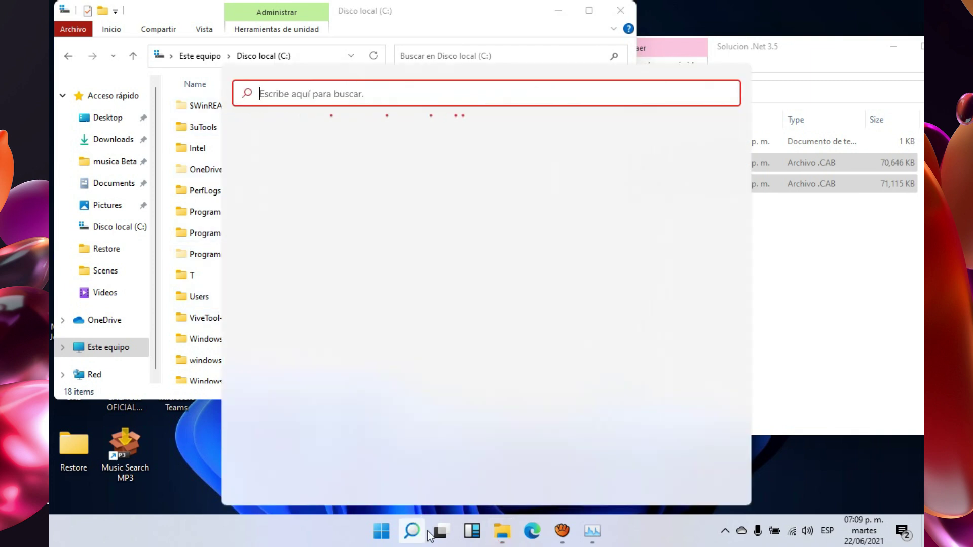
pyautogui.press('Escape')
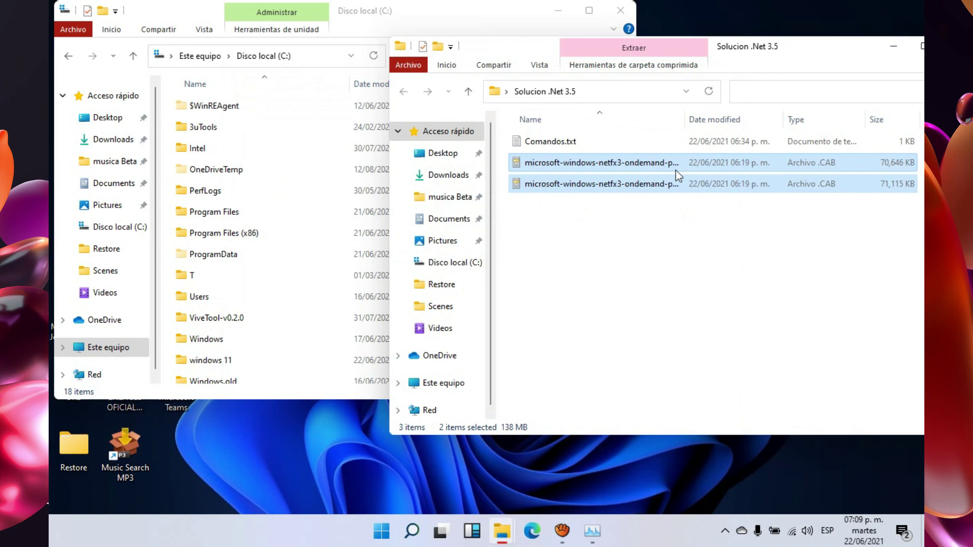
# Set the folder options to Don't show hidden files, folders, or drives, and close the extra File Explorer window.
pyautogui.rightClick(499, 538)
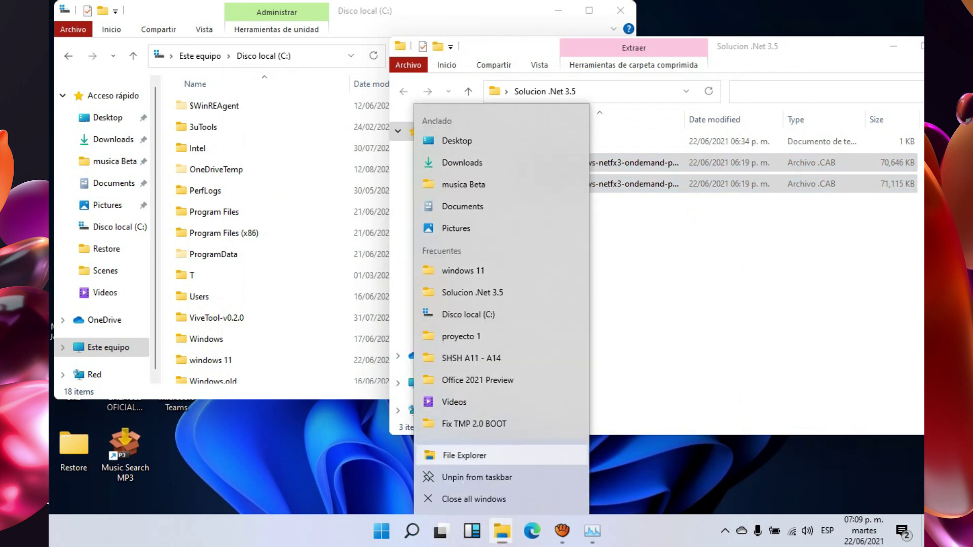
pyautogui.click(463, 455)
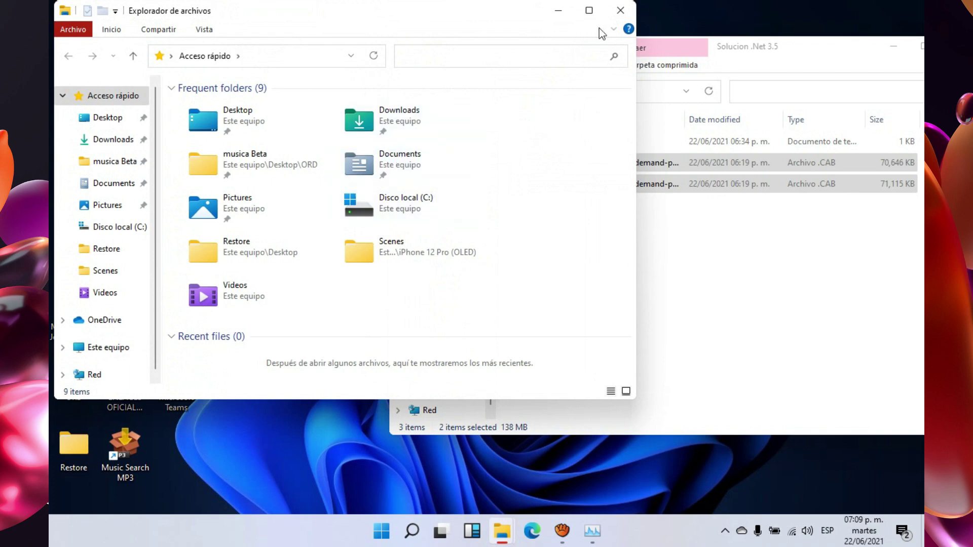
pyautogui.click(614, 29)
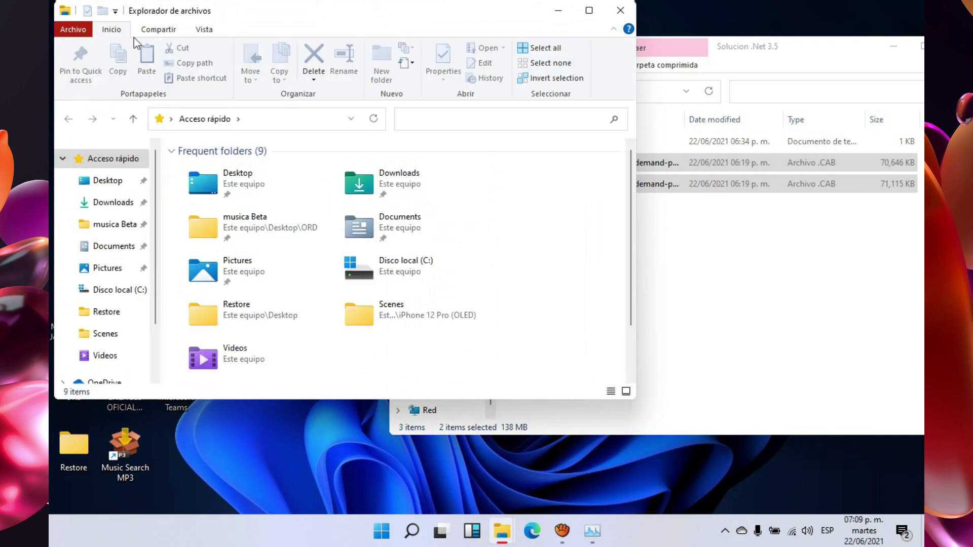
pyautogui.click(196, 29)
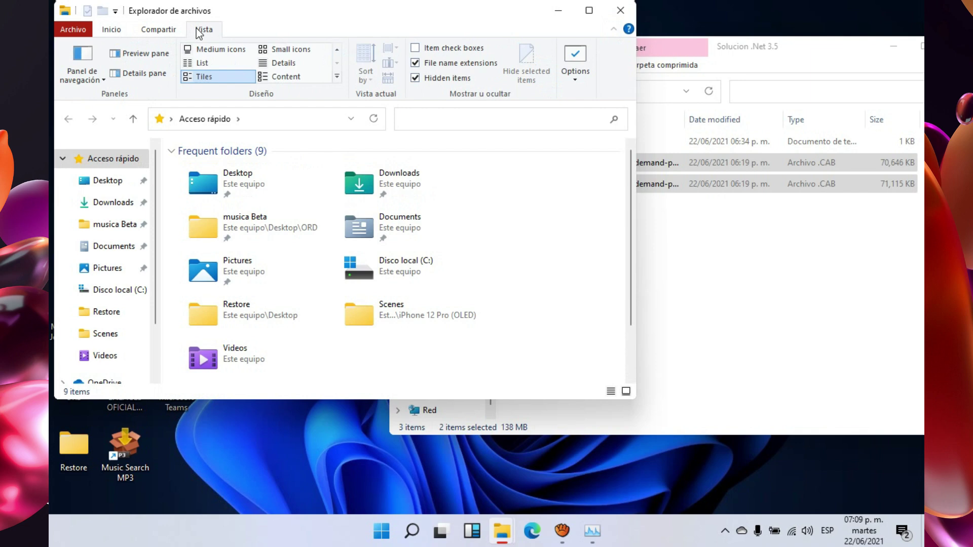
pyautogui.click(569, 58)
pyautogui.moveTo(206, 168); pyautogui.dragTo(448, 174)
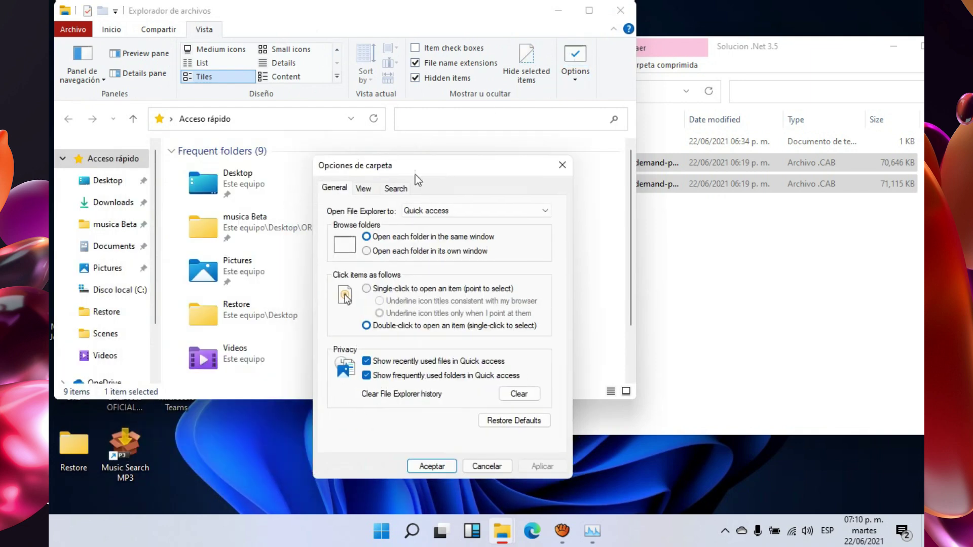
pyautogui.click(363, 189)
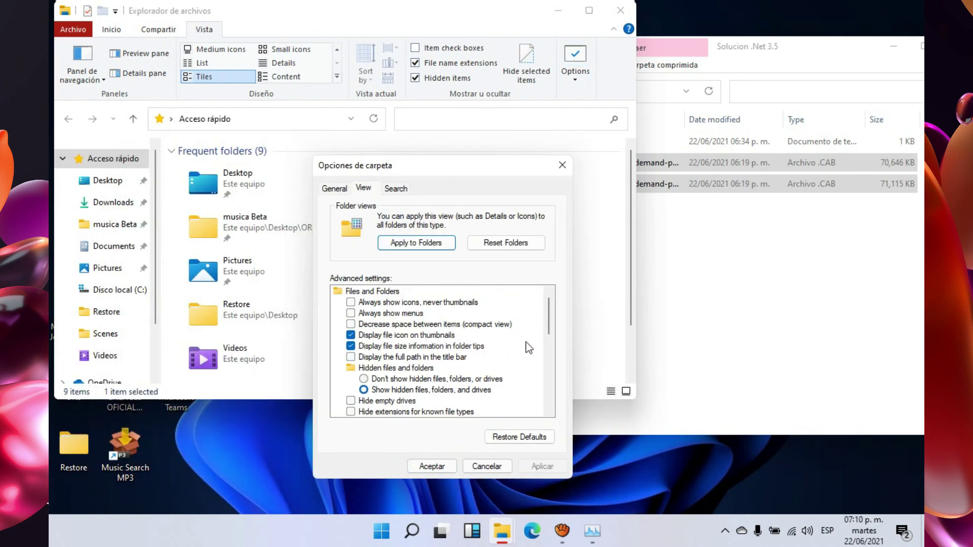
pyautogui.scroll(-1, 548, 329)
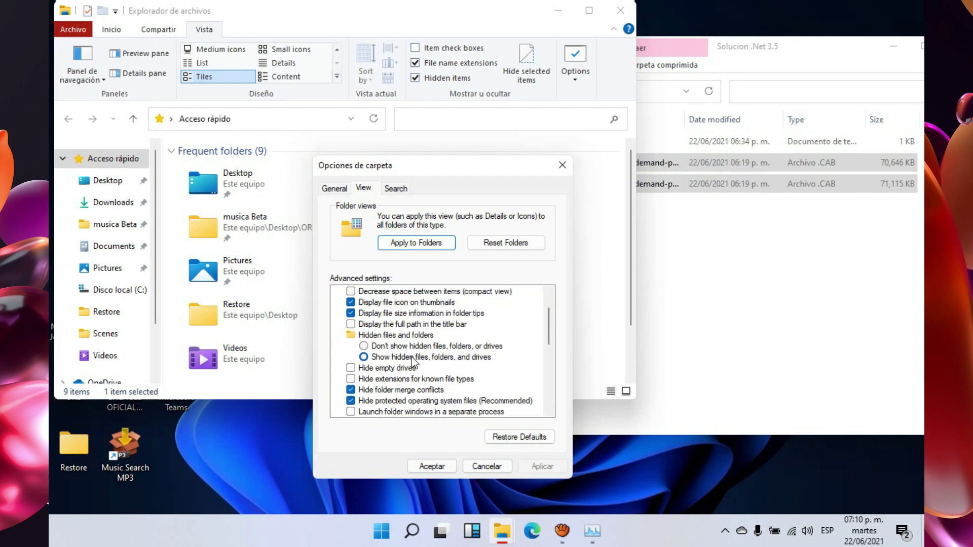
pyautogui.click(378, 347)
pyautogui.click(527, 469)
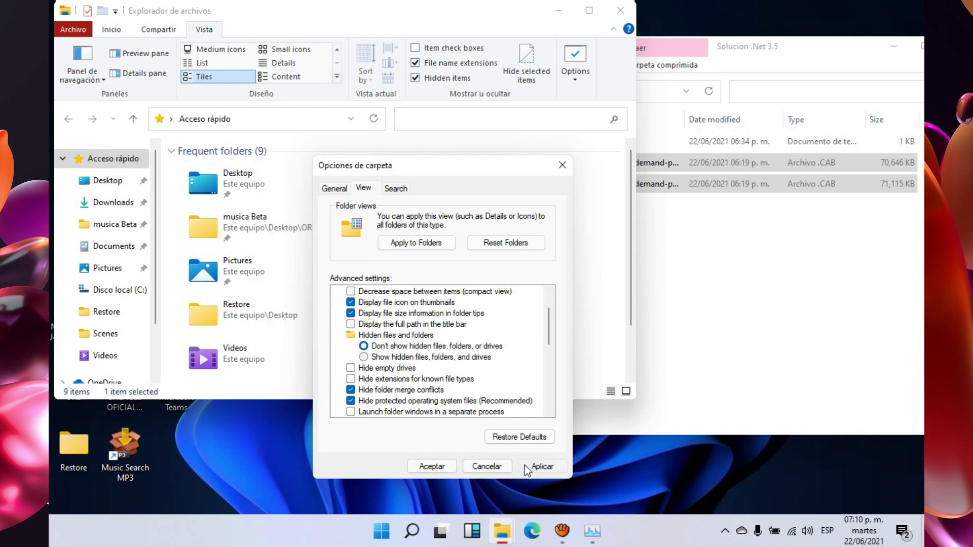
pyautogui.click(439, 465)
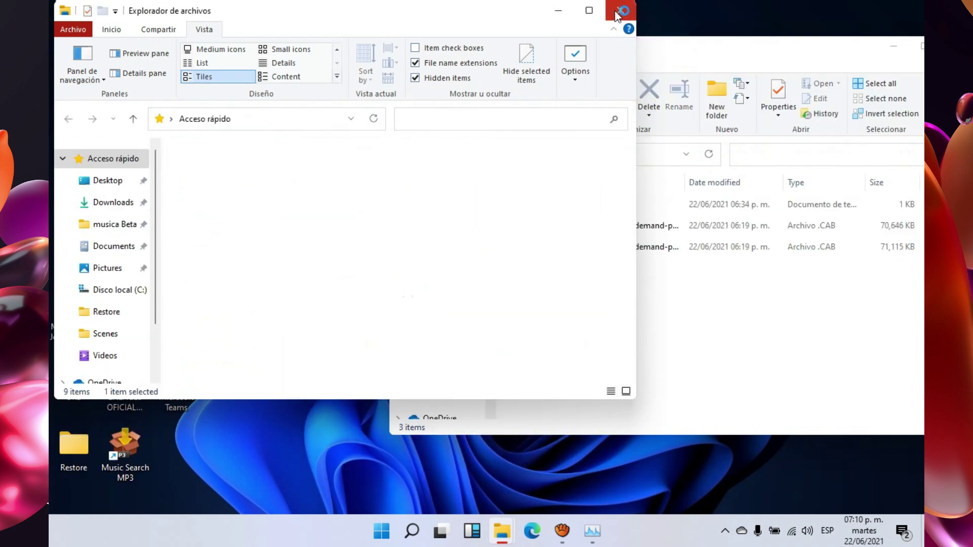
pyautogui.click(618, 12)
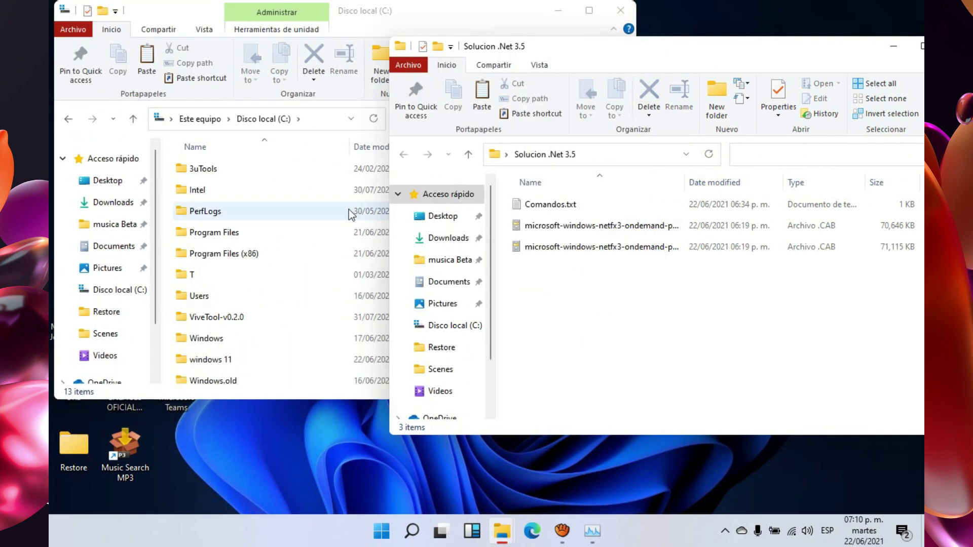
# Maximize the Disco local (C:) window, paste the two copied CAB files there, and minimize the window.
pyautogui.click(229, 212)
pyautogui.press('super+Up')
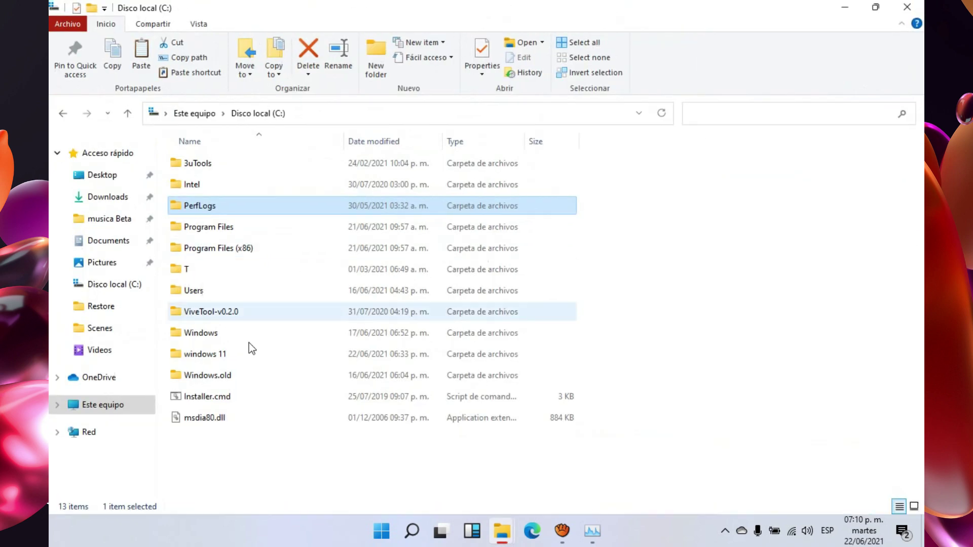
pyautogui.click(274, 454)
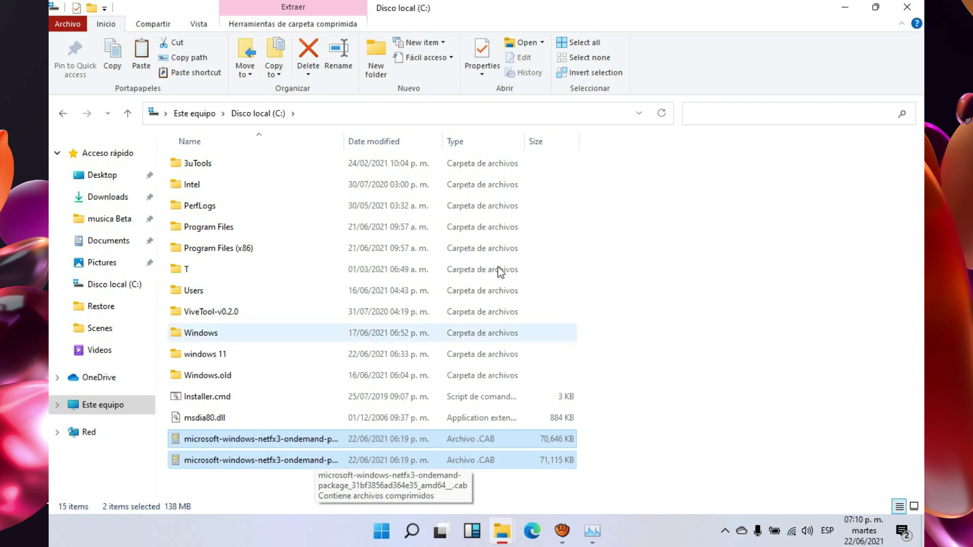
pyautogui.click(673, 343)
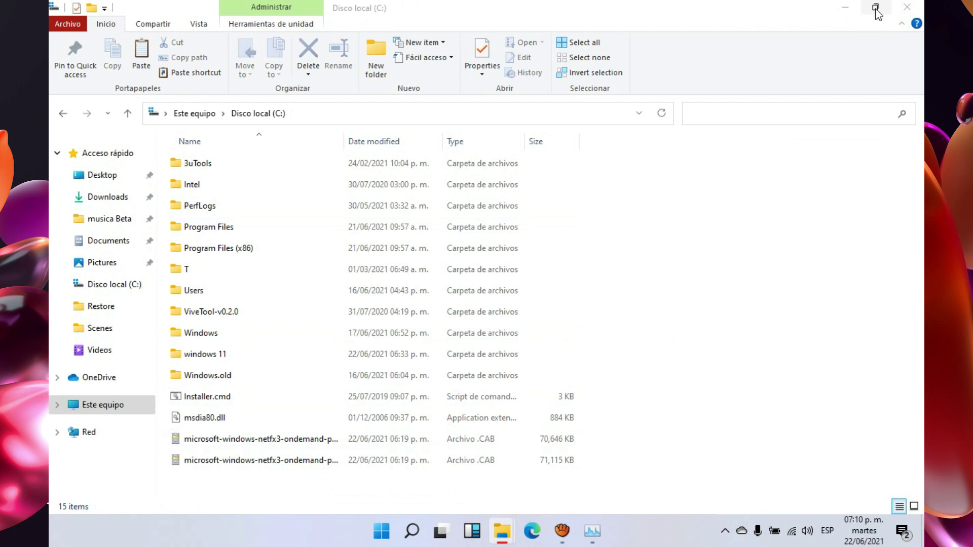
pyautogui.moveTo(877, 13)
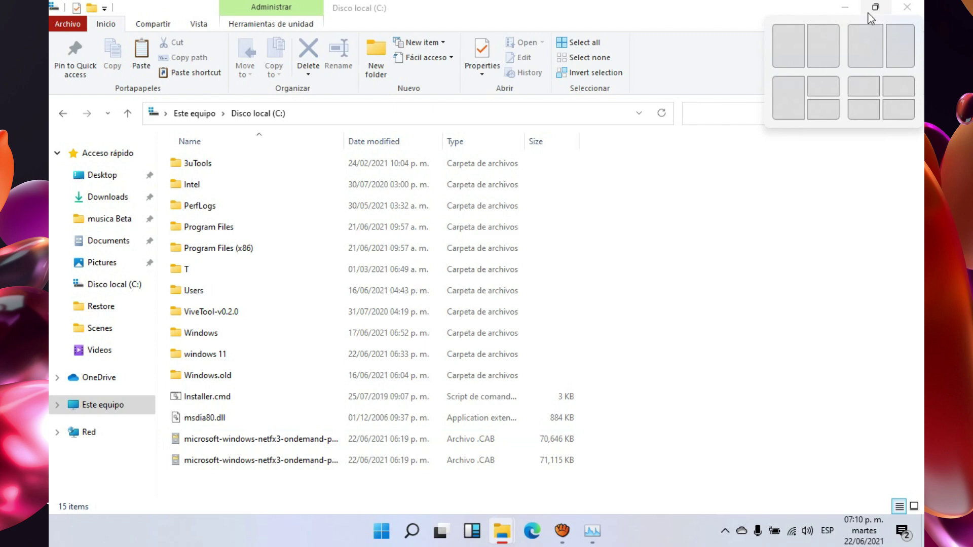
pyautogui.click(845, 7)
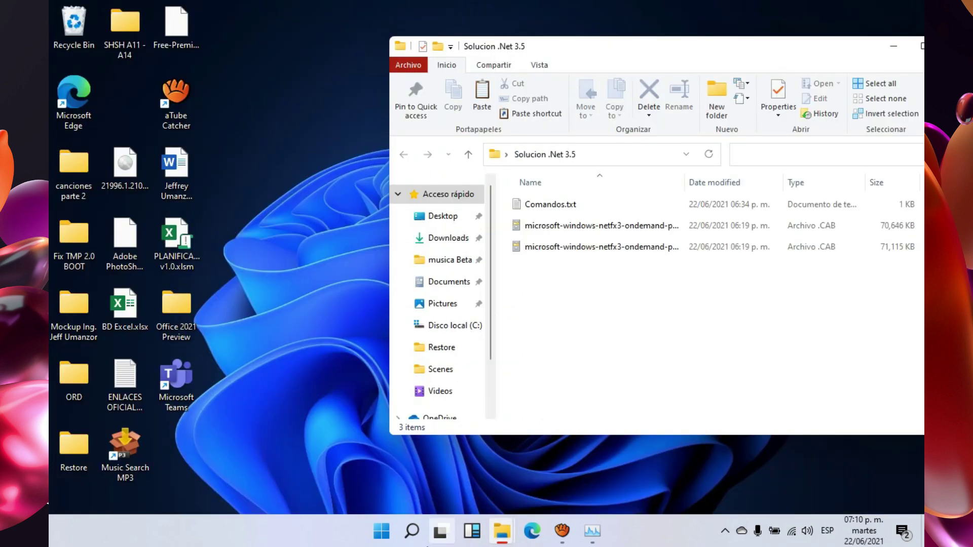
# Search for user, review the User Account Control notification level, and leave the settings without saving.
pyautogui.click(411, 531)
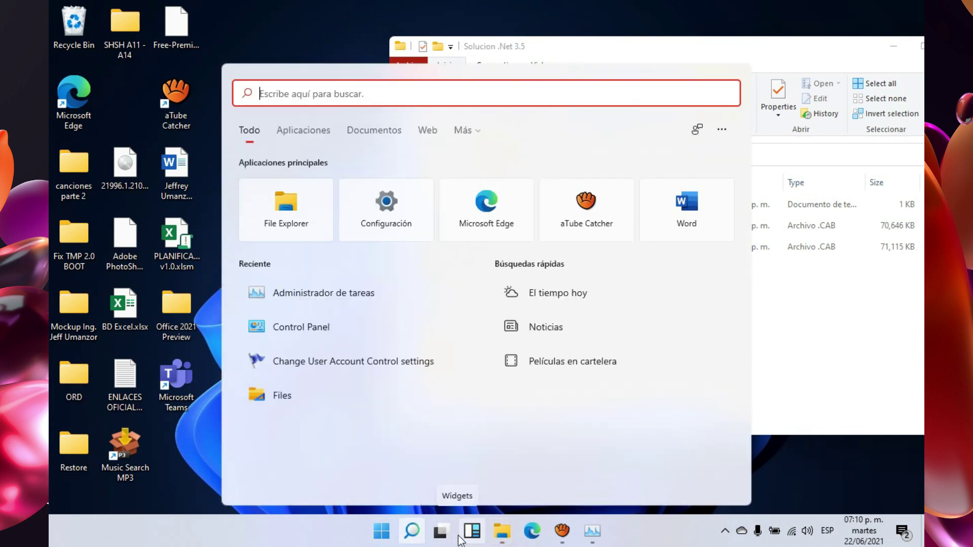
pyautogui.write('user')
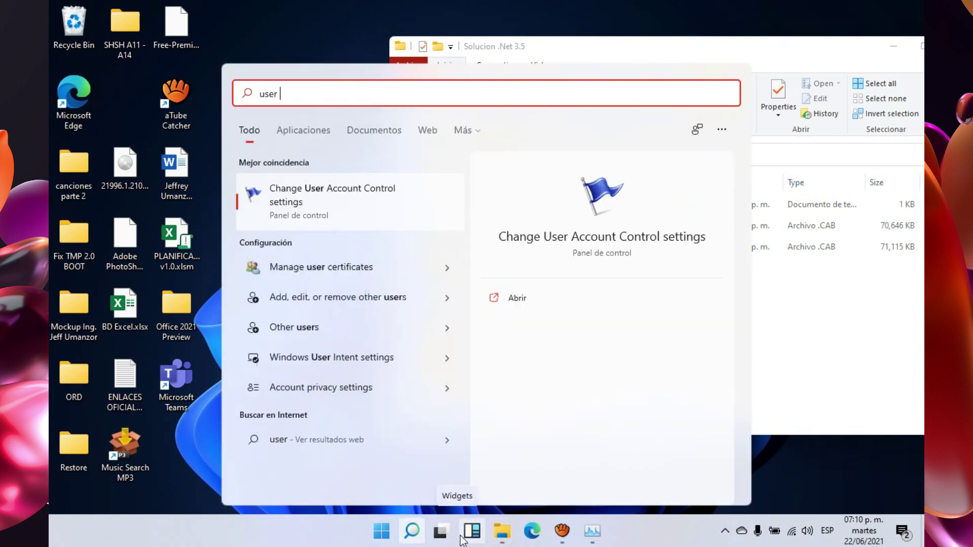
pyautogui.press('Return')
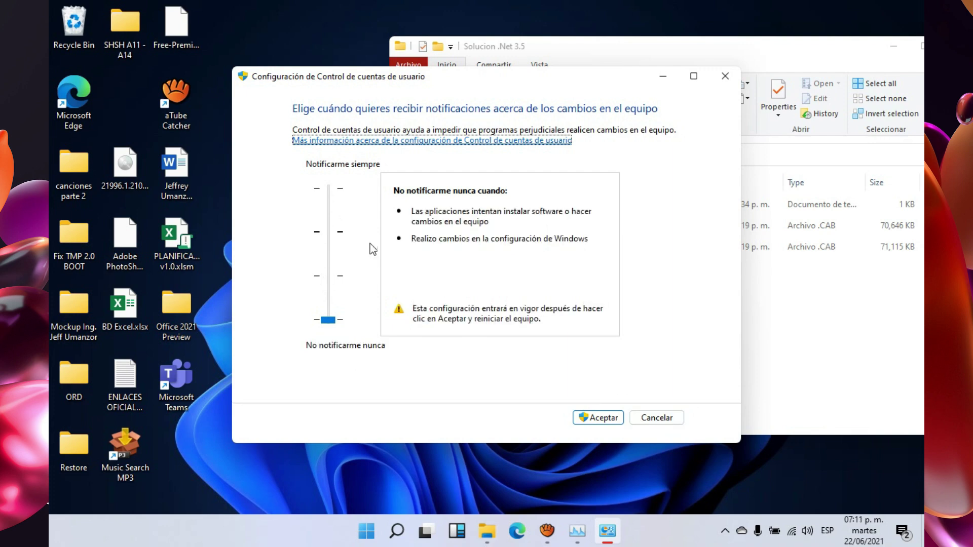
pyautogui.click(644, 419)
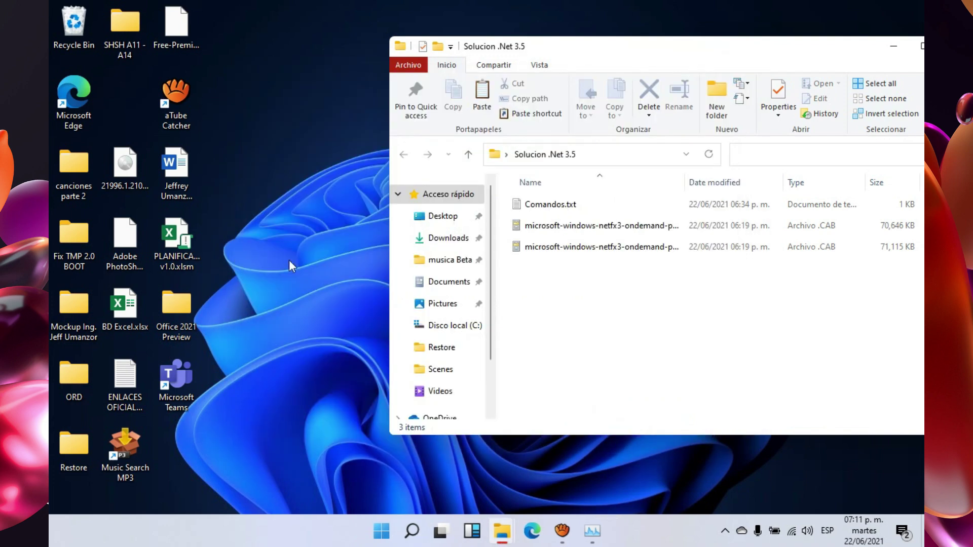
# Place the 21996.1 ISO file in an empty desktop area and create a folder named windows 11 below it.
pyautogui.moveTo(124, 165); pyautogui.dragTo(273, 155)
pyautogui.moveTo(323, 62); pyautogui.dragTo(285, 299)
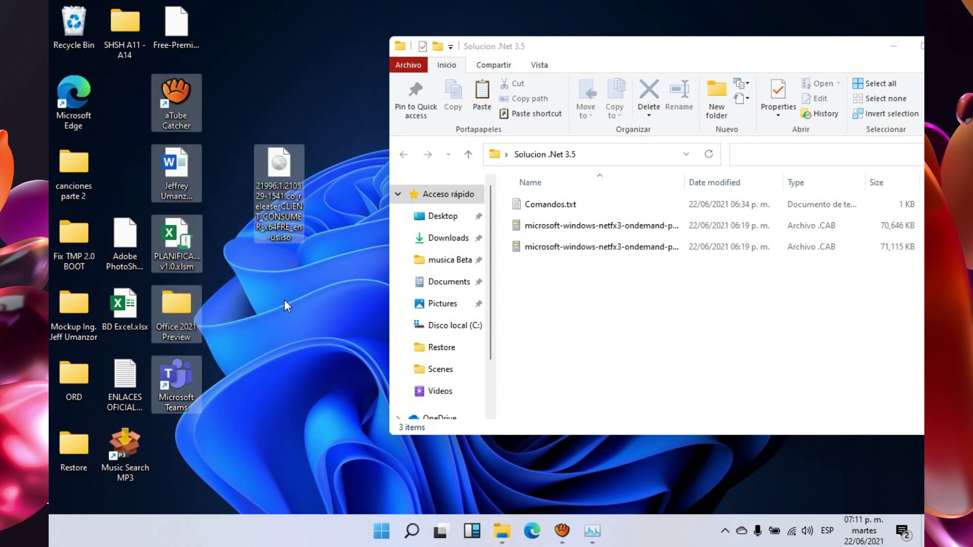
pyautogui.click(276, 310)
pyautogui.rightClick(277, 306)
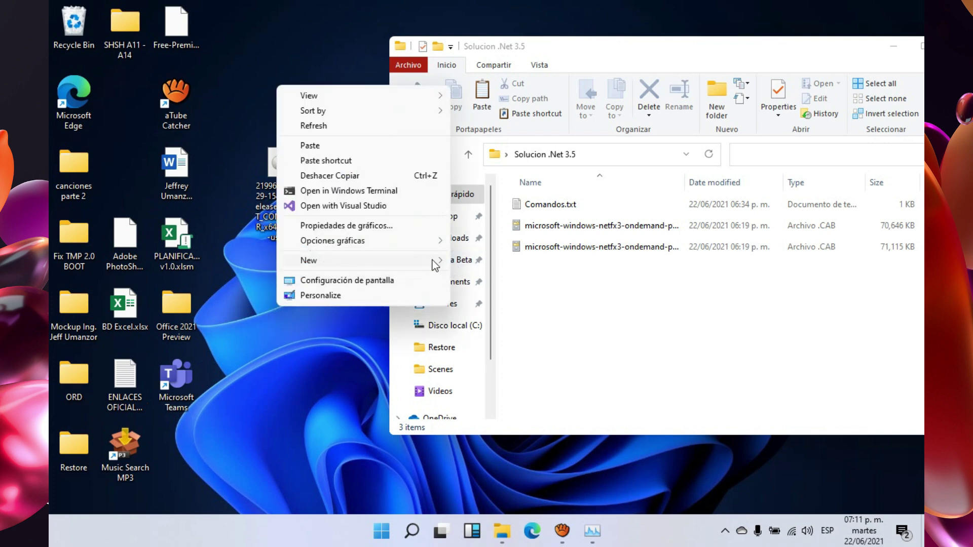
pyautogui.click(461, 261)
pyautogui.write('windows 11')
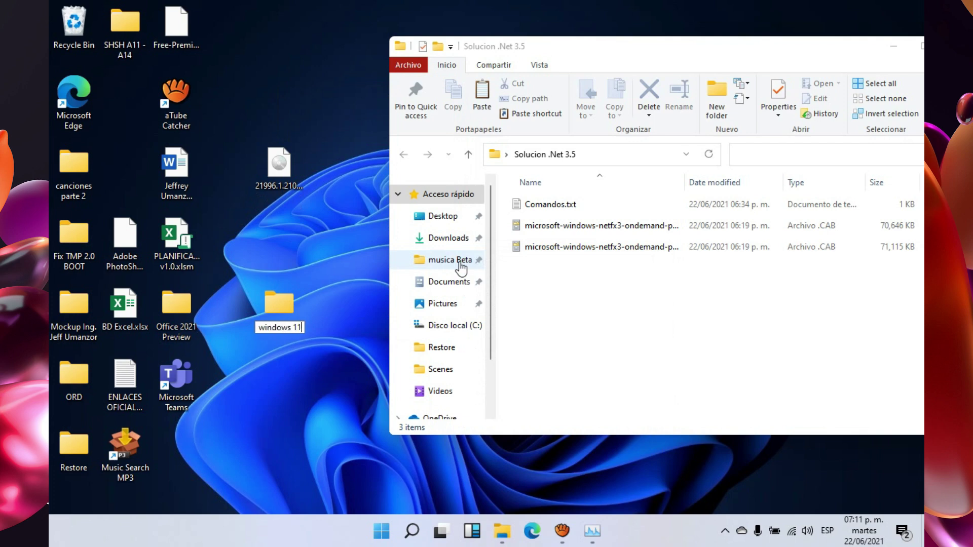
pyautogui.press('Return')
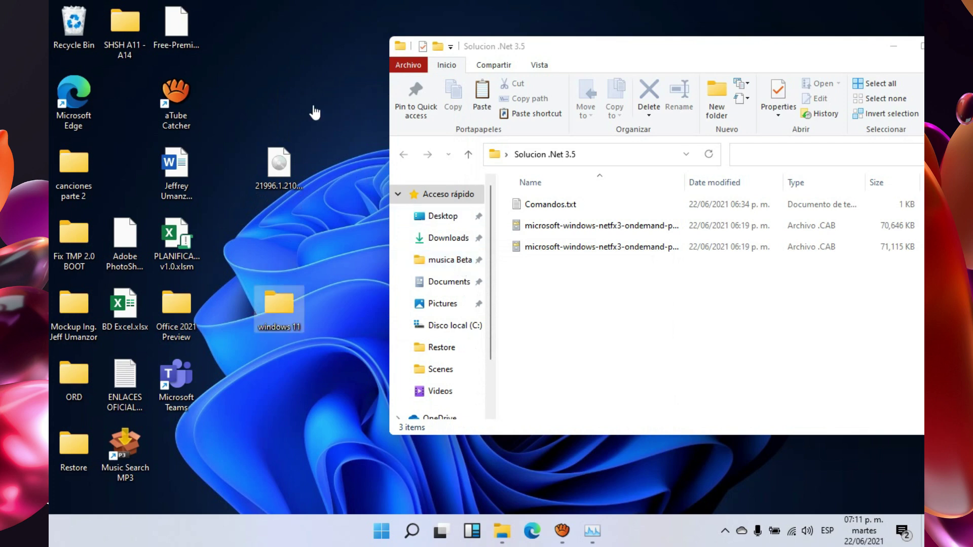
# Move the ISO file into the desktop folder windows 11 and bring back the Disco local (C:) window.
pyautogui.moveTo(285, 147); pyautogui.dragTo(276, 303)
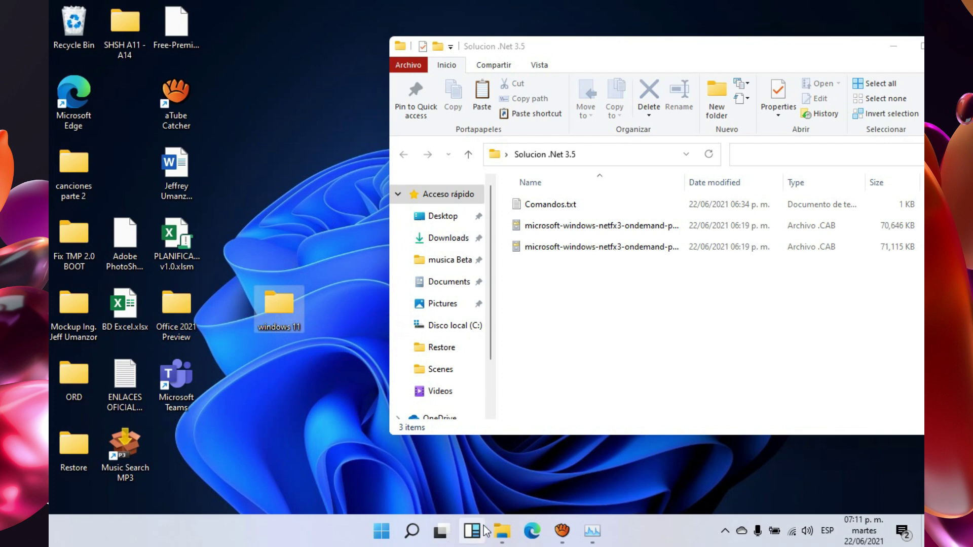
pyautogui.moveTo(502, 530)
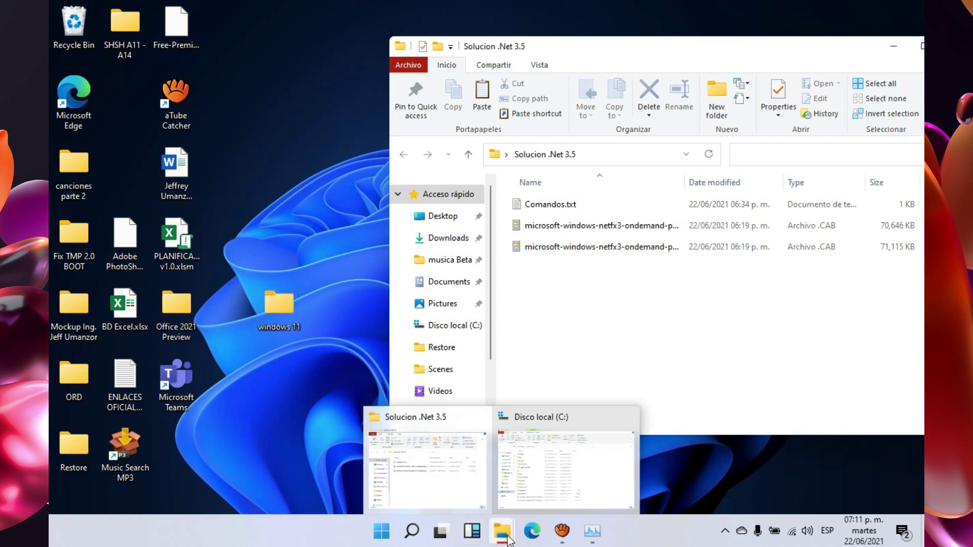
pyautogui.click(525, 494)
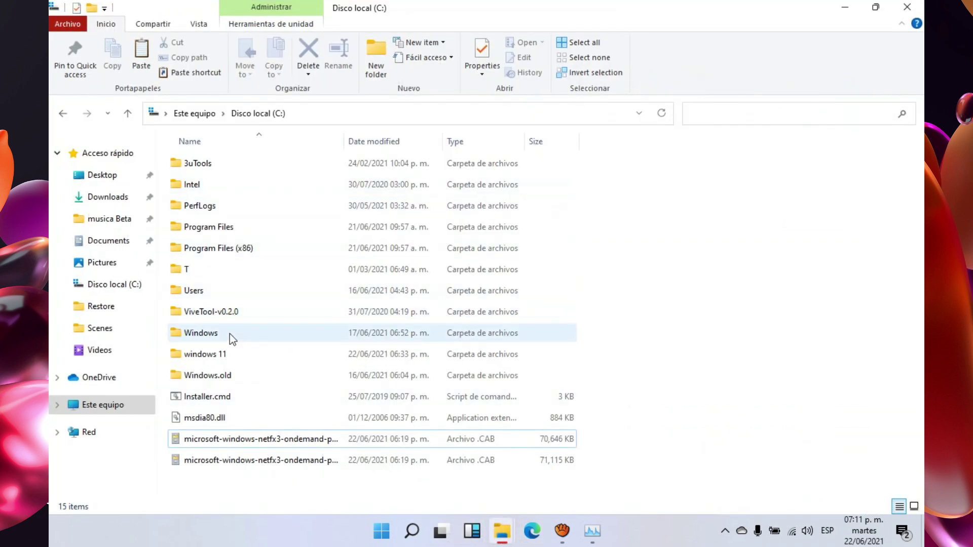
# Mount the 21996.1 ISO file from the windows 11 folder on C: and minimize the mounted drive's window.
pyautogui.click(228, 352)
pyautogui.doubleClick(228, 352)
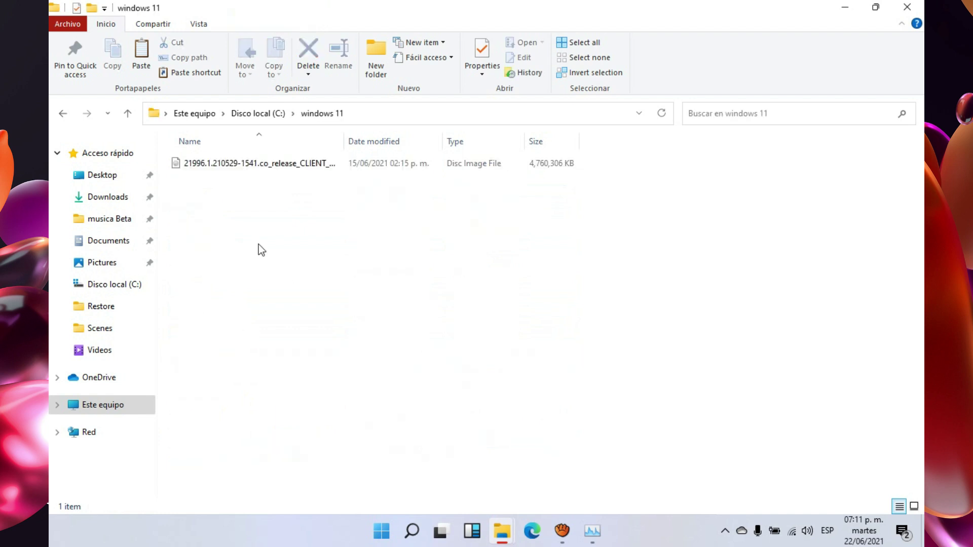
pyautogui.rightClick(242, 168)
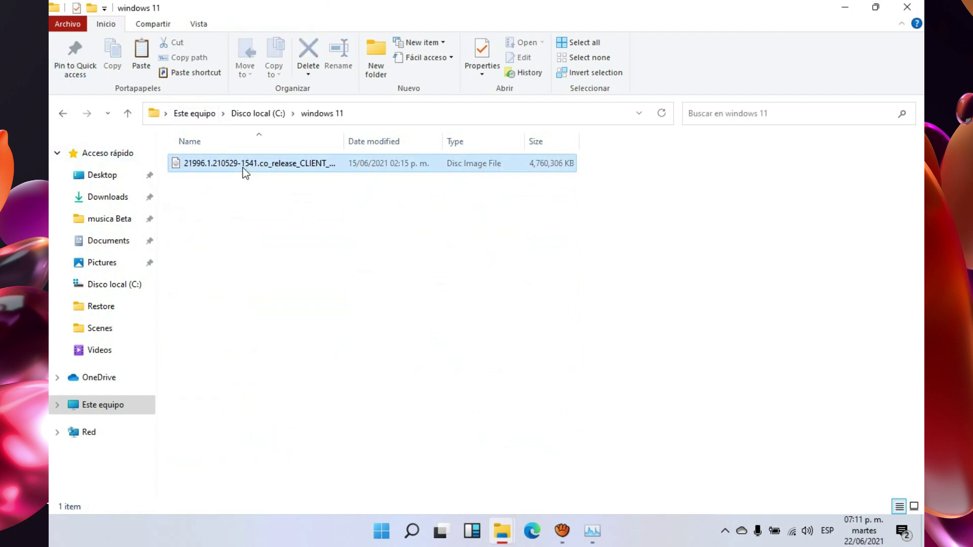
pyautogui.click(269, 179)
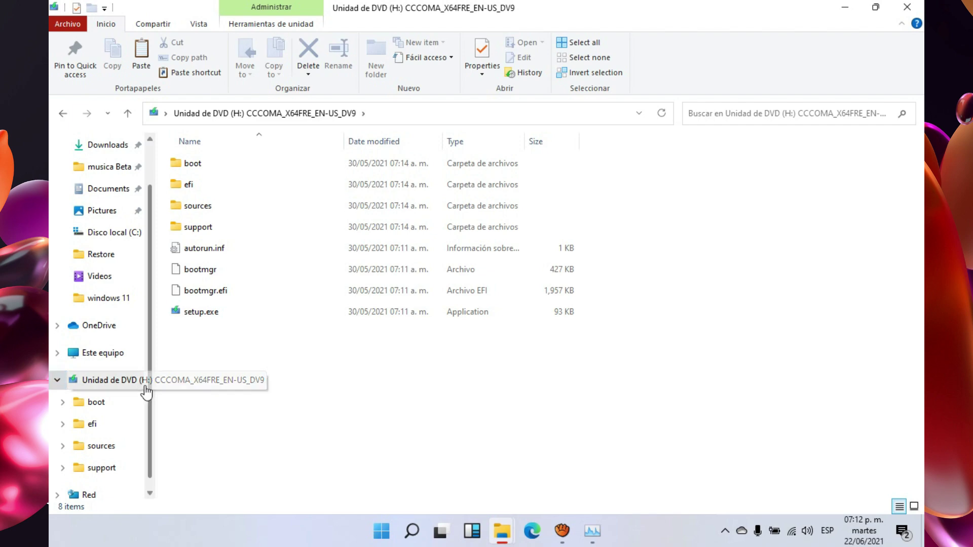
pyautogui.click(845, 7)
# Search for coma, run Command Prompt as administrator, and enter several blank lines at the prompt.
pyautogui.click(416, 537)
pyautogui.write('coma')
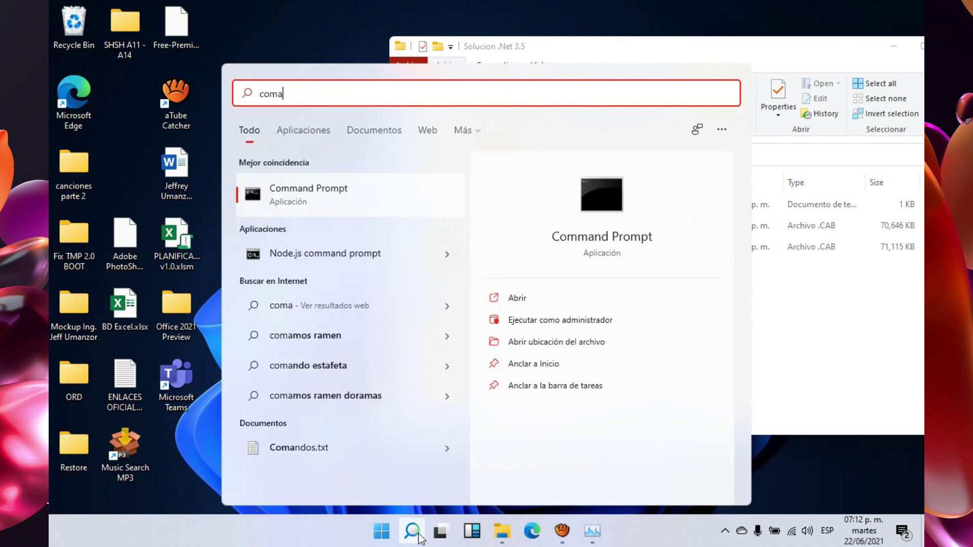
pyautogui.rightClick(324, 192)
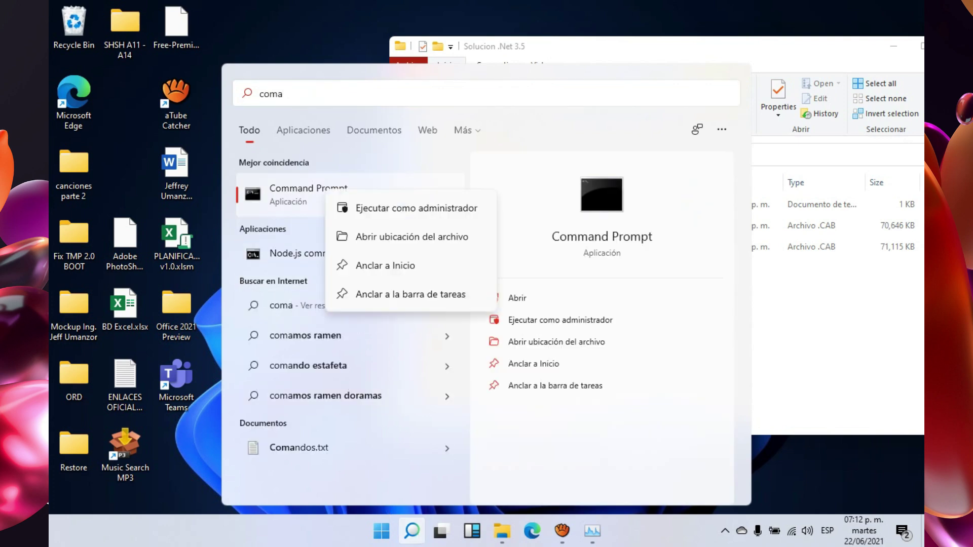
pyautogui.click(416, 208)
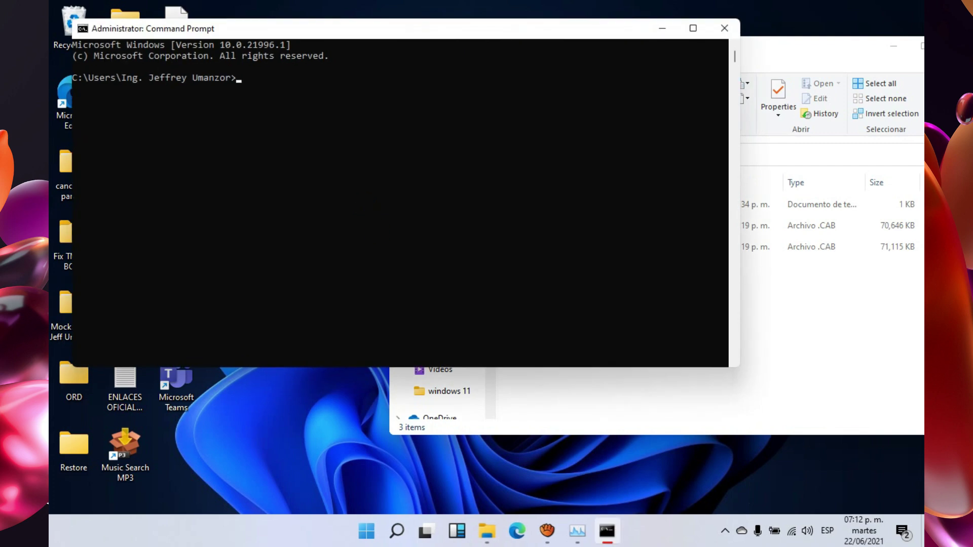
pyautogui.press('Return')
pyautogui.press('Return')
pyautogui.press('Return')
pyautogui.press('Return')
pyautogui.press('Return')
pyautogui.press('Return')
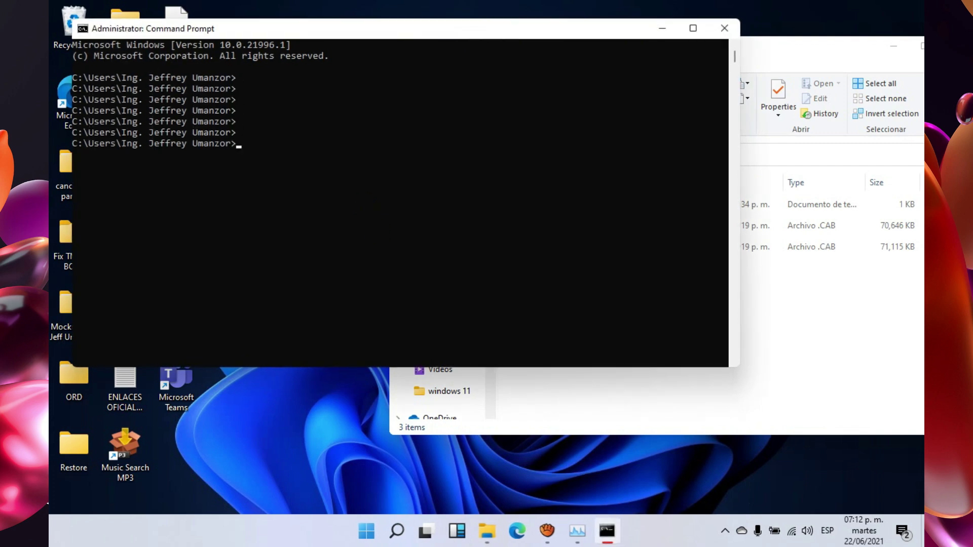
# Copy the Comando 1 DISM RestoreHealth line from Comandos.txt, paste it into Command Prompt without running it, and maximize the window.
pyautogui.click(810, 326)
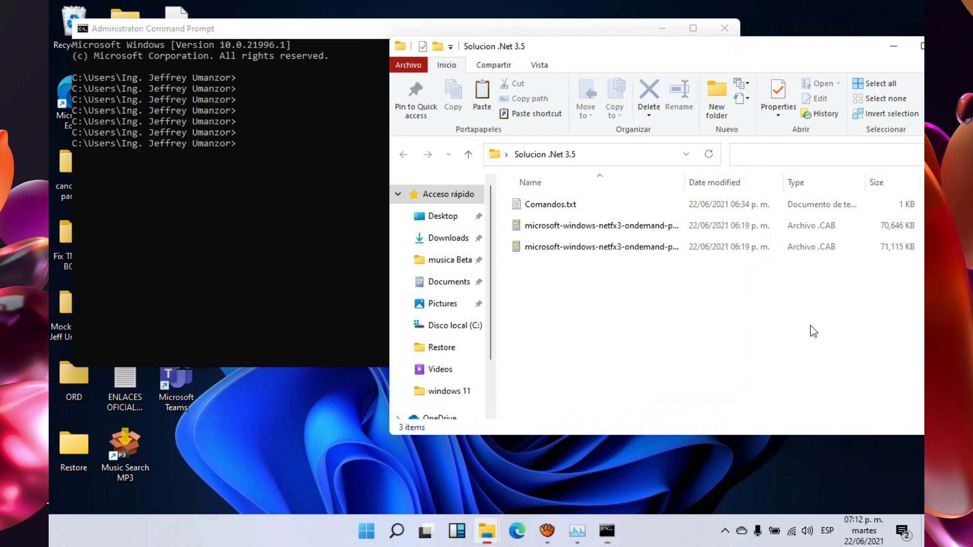
pyautogui.click(569, 206)
pyautogui.press('Return')
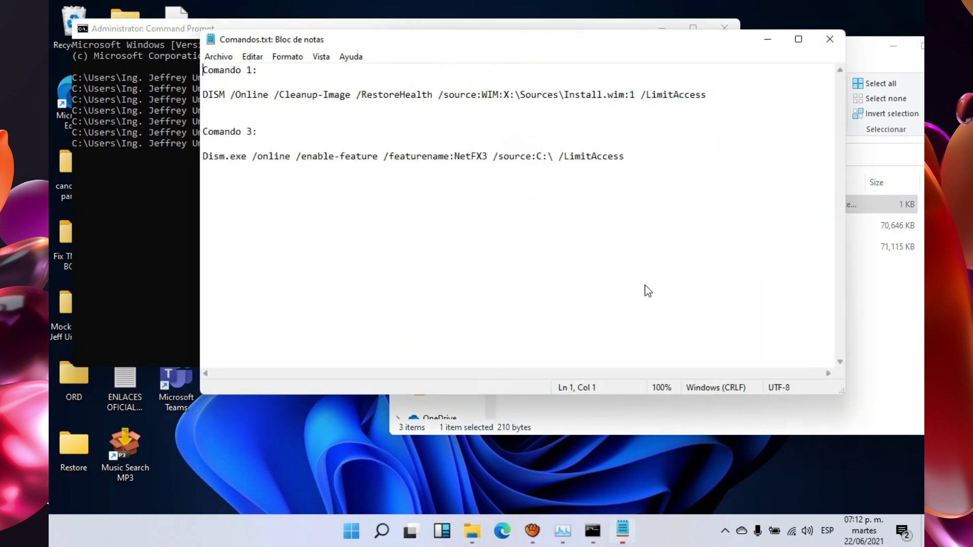
pyautogui.click(734, 96)
pyautogui.click(446, 109)
pyautogui.keyDown('shift'); pyautogui.click(213, 100); pyautogui.keyUp('shift')
pyautogui.click(166, 190)
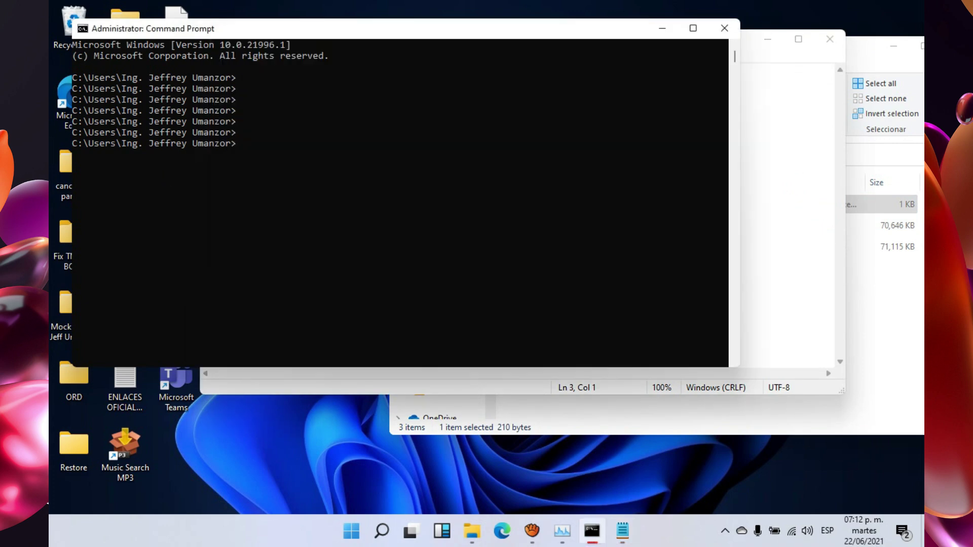
pyautogui.write('DISM /Online /Cleanup-Image /RestoreHealth /source:WIM:X:\\Sources\\Install.wim:1 /LimitAccess')
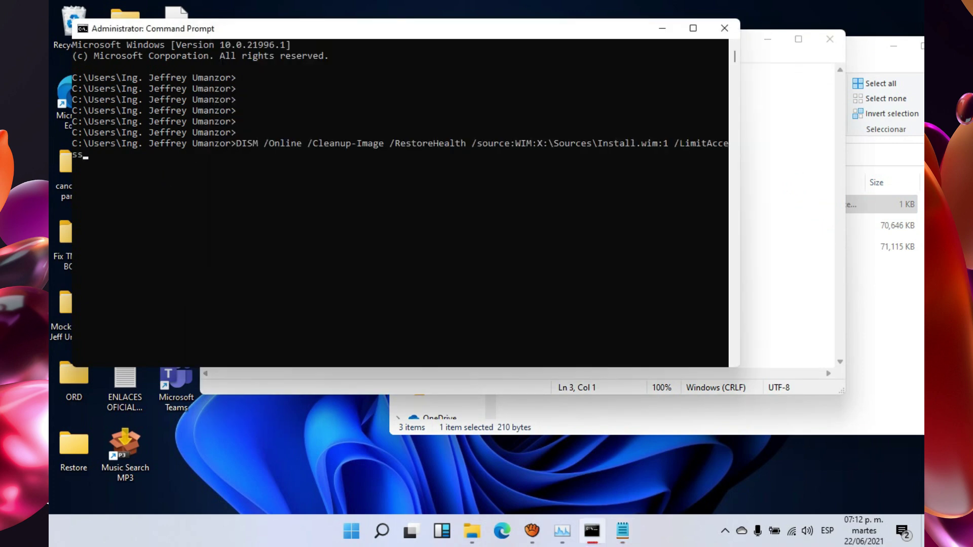
pyautogui.click(693, 28)
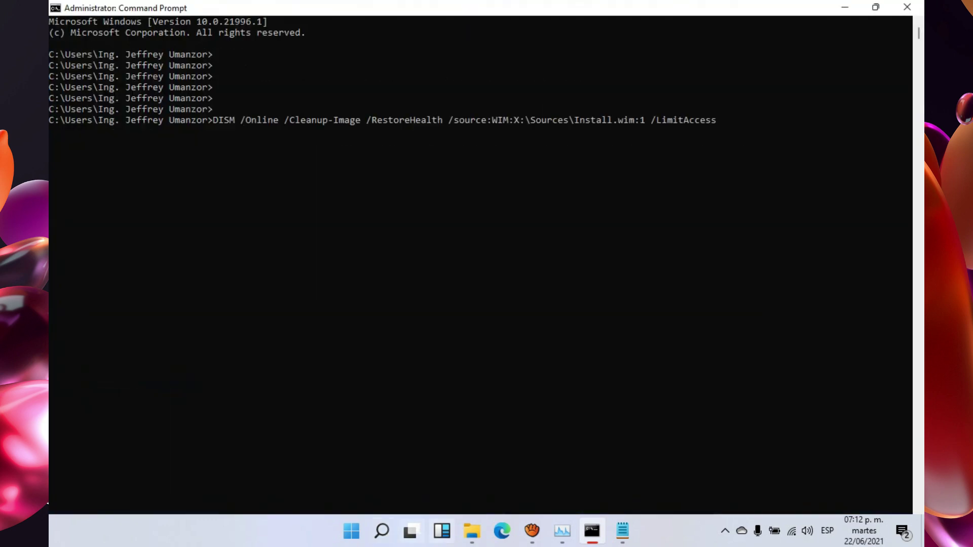
# Check the mounted DVD's drive letter, change X to H in the pasted DISM source path, and run the command.
pyautogui.moveTo(472, 531)
pyautogui.click(490, 461)
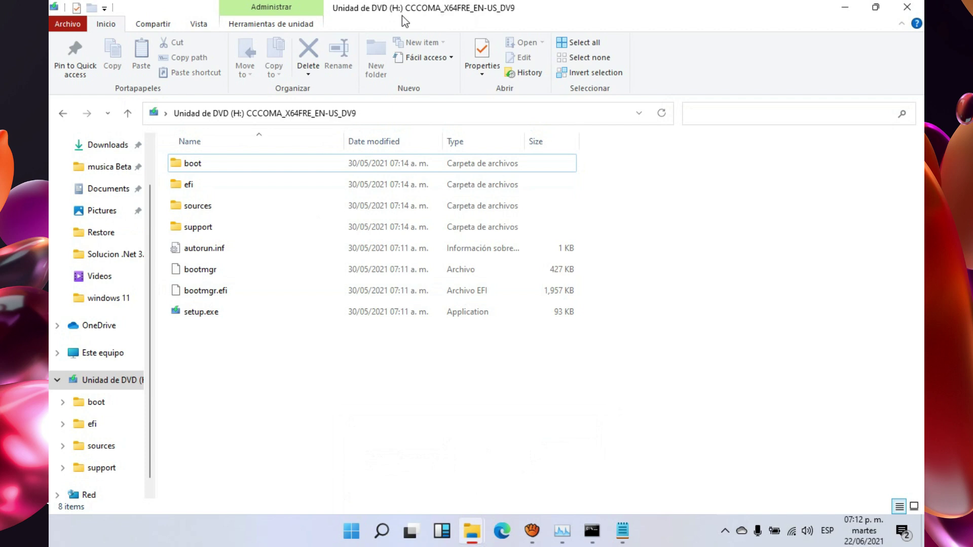
pyautogui.click(845, 7)
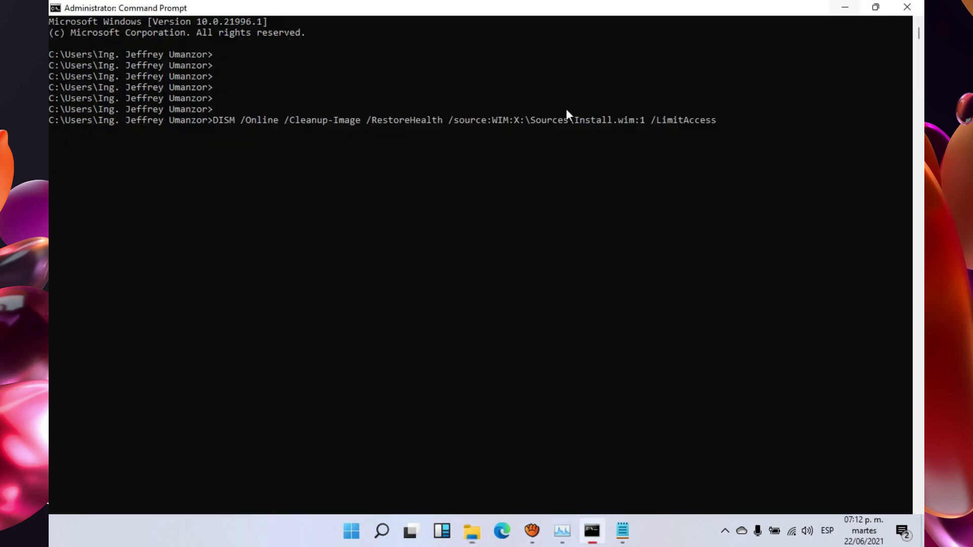
pyautogui.press('Left')
pyautogui.press('Left')
pyautogui.press('Left')
pyautogui.press('Left')
pyautogui.press('Left')
pyautogui.press('Left')
pyautogui.press('Left')
pyautogui.press('Left')
pyautogui.press('Left')
pyautogui.press('Left')
pyautogui.press('Left')
pyautogui.press('Left')
pyautogui.press('Left')
pyautogui.press('Left')
pyautogui.press('Left')
pyautogui.press('Left')
pyautogui.press('Left')
pyautogui.press('Left')
pyautogui.press('Left')
pyautogui.press('Left')
pyautogui.press('Left')
pyautogui.press('BackSpace')
pyautogui.write('H')
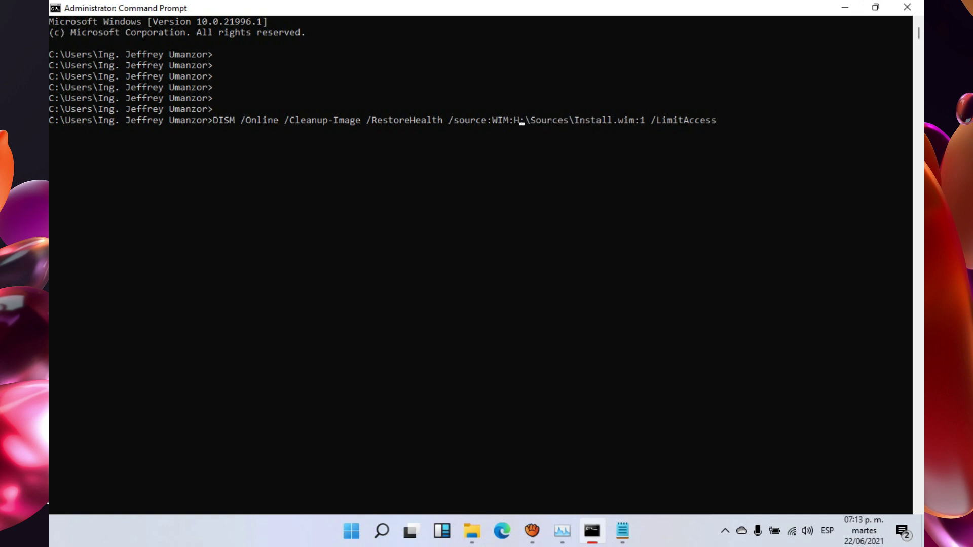
pyautogui.press('Return')
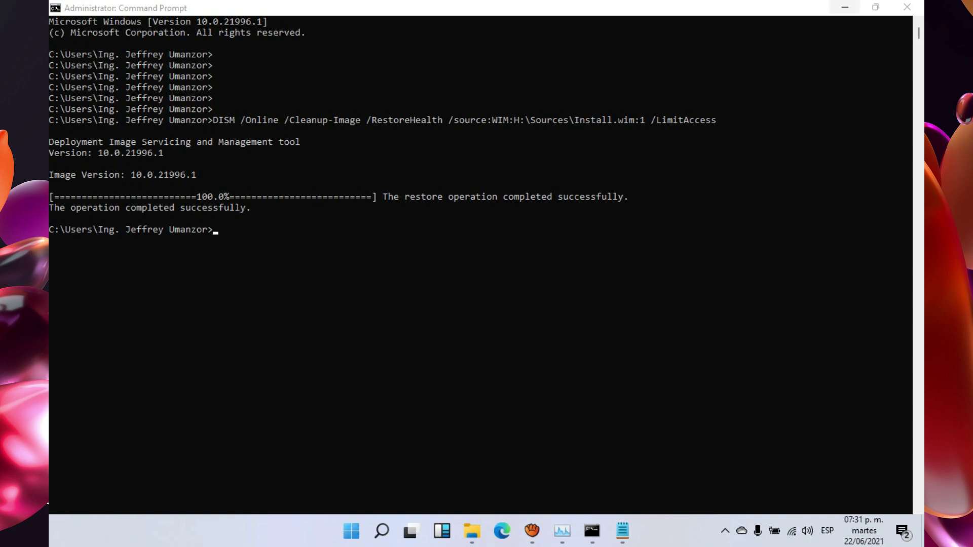
# Copy the Comando 3 line enabling NetFX3 with source C:\ from Comandos.txt and run it in Command Prompt.
pyautogui.moveTo(876, 7)
pyautogui.click(623, 531)
pyautogui.moveTo(635, 159); pyautogui.dragTo(202, 157)
pyautogui.hotkey('ctrl', 'c')
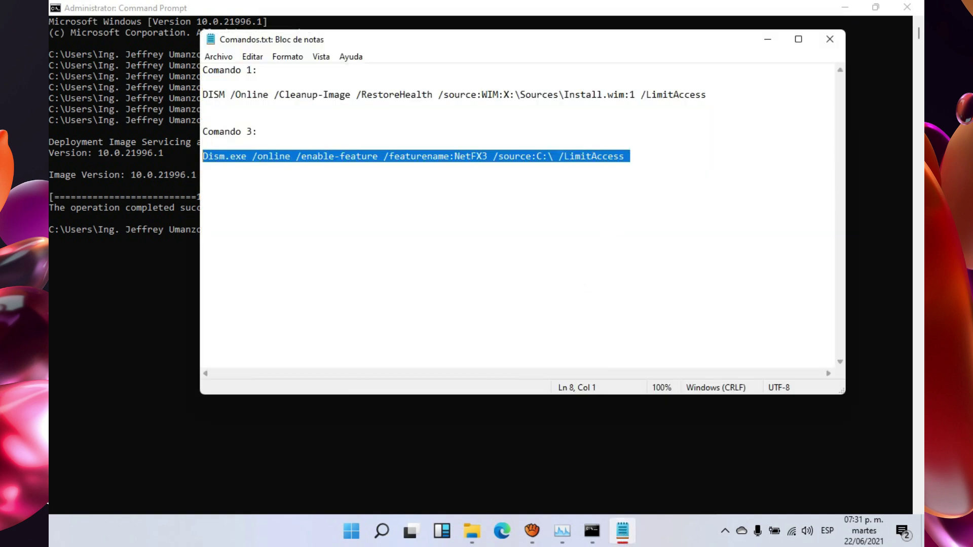
pyautogui.click(768, 39)
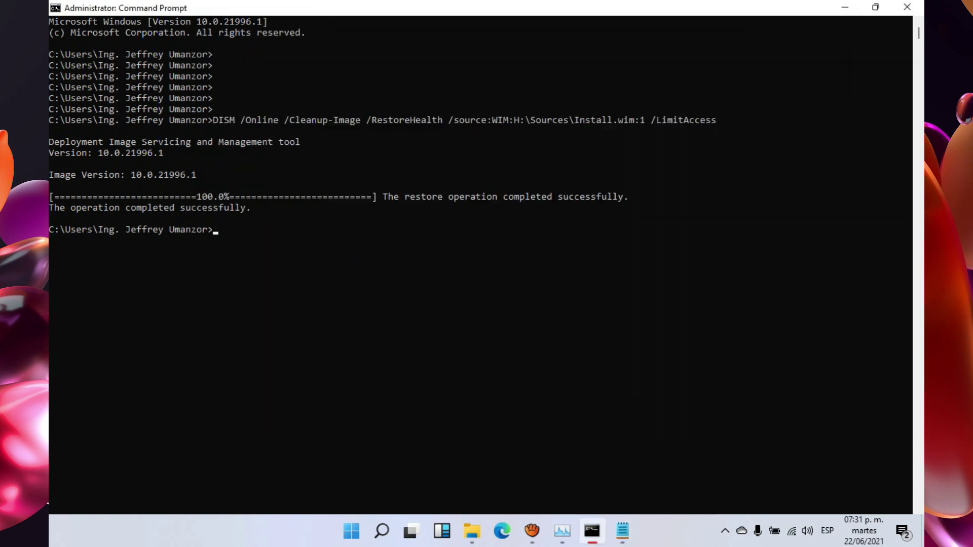
pyautogui.hotkey('ctrl', 'v')
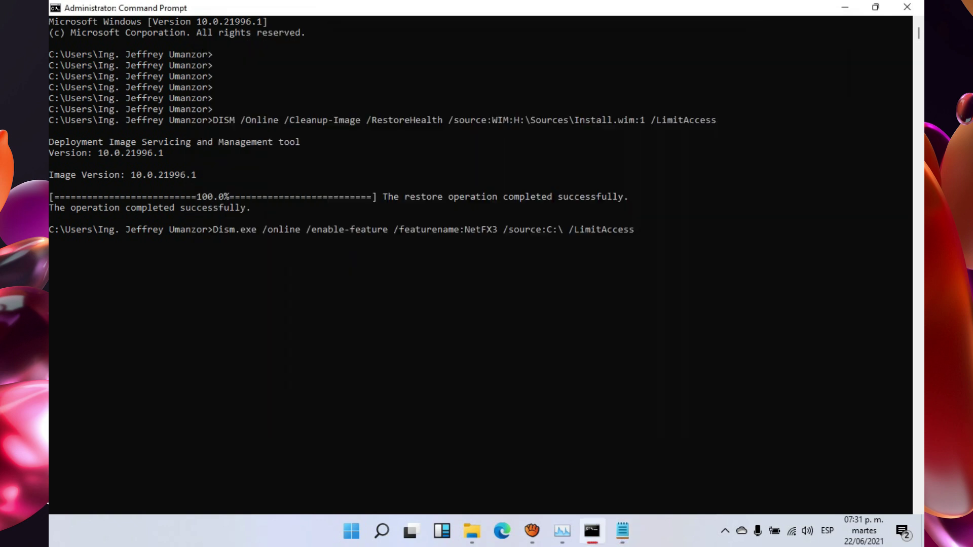
pyautogui.press('Return')
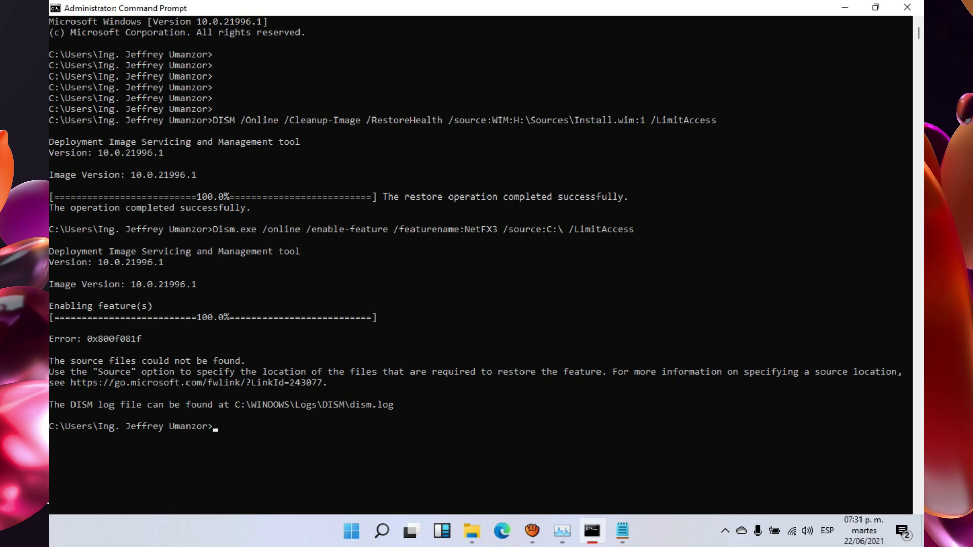
# Minimize the Command Prompt and Solucion .Net 3.5 windows, and take the DVD drive window back to Disco local (C:).
pyautogui.click(845, 7)
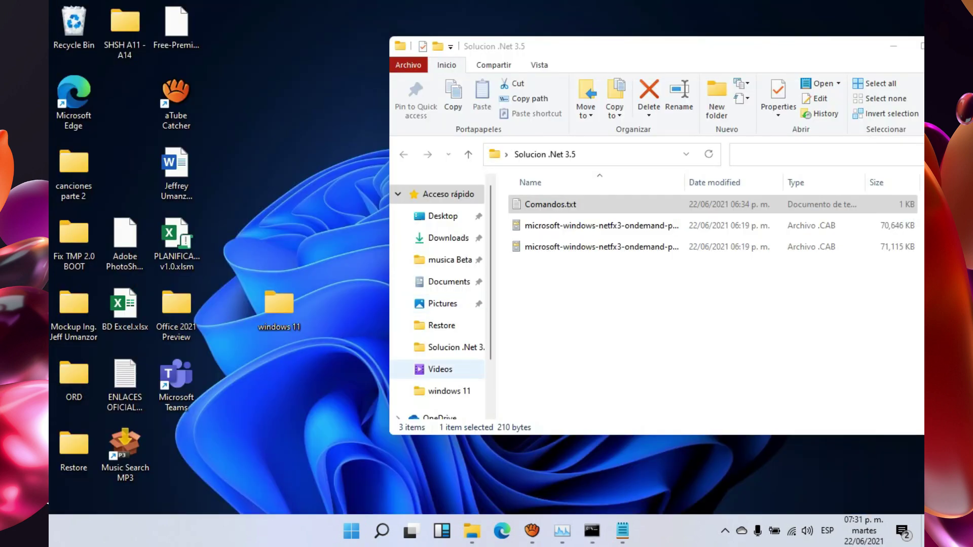
pyautogui.moveTo(680, 39); pyautogui.dragTo(520, 44)
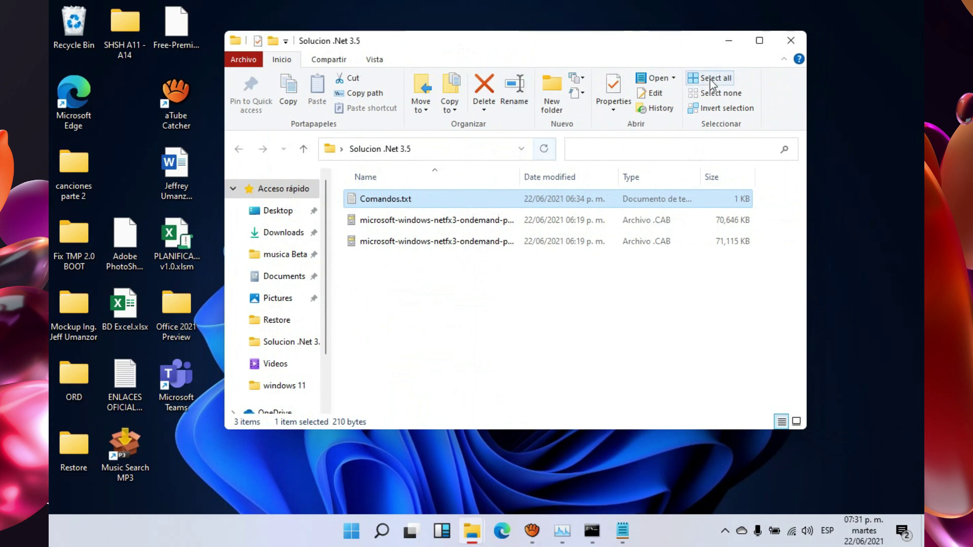
pyautogui.click(728, 47)
pyautogui.moveTo(471, 531)
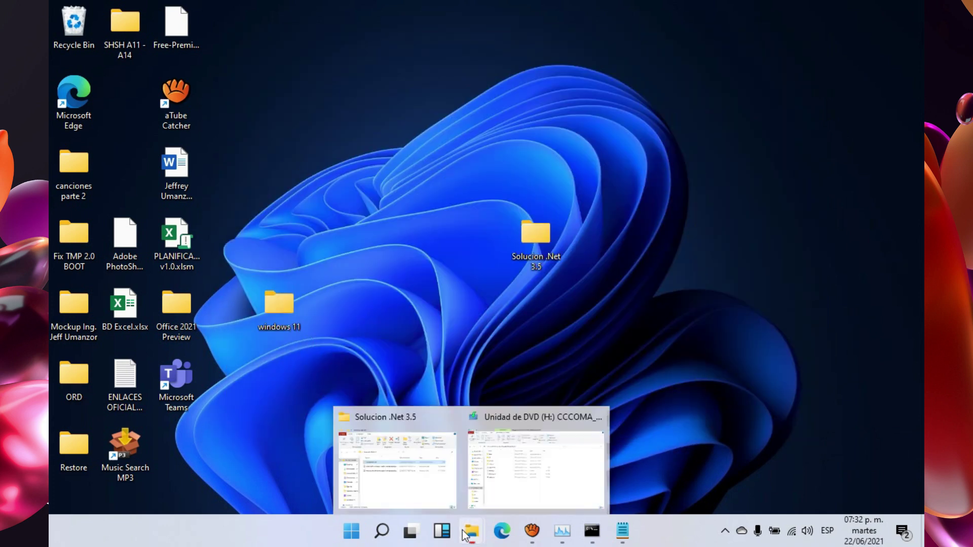
pyautogui.click(535, 467)
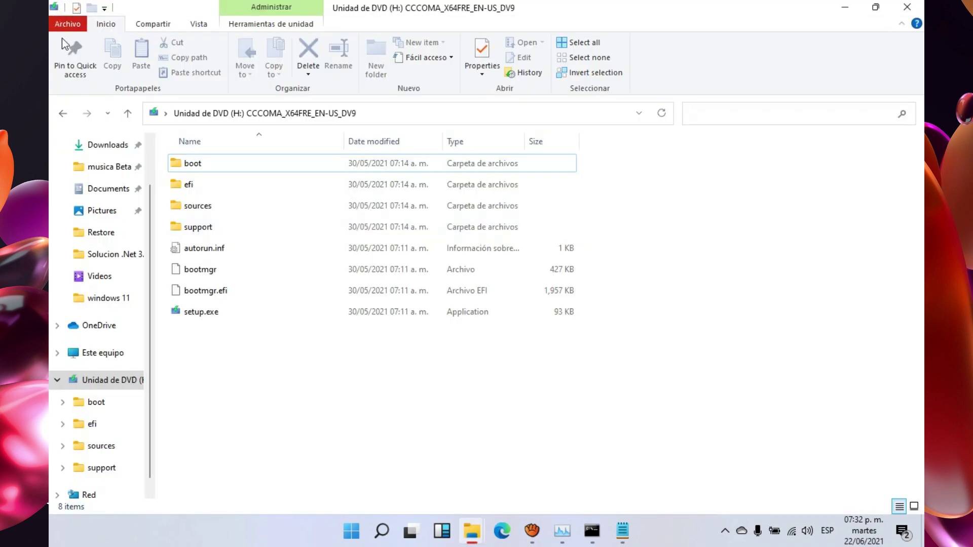
pyautogui.click(63, 115)
pyautogui.click(63, 113)
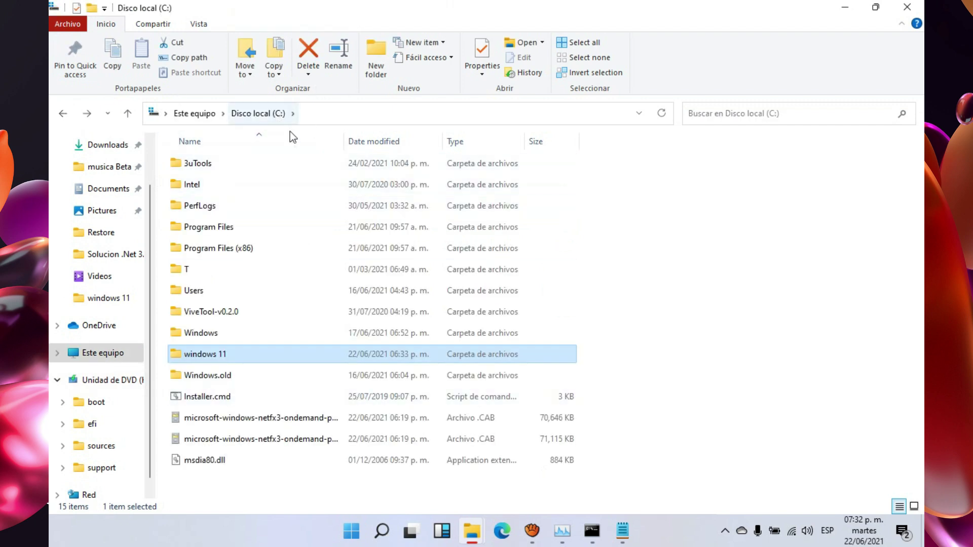
# Rename the 71,115 KB CAB file on C: as microsoft-windows-netfx3-ondemand-package_31bf3856ad364e35_amd64--.cab.
pyautogui.click(766, 353)
pyautogui.click(305, 440)
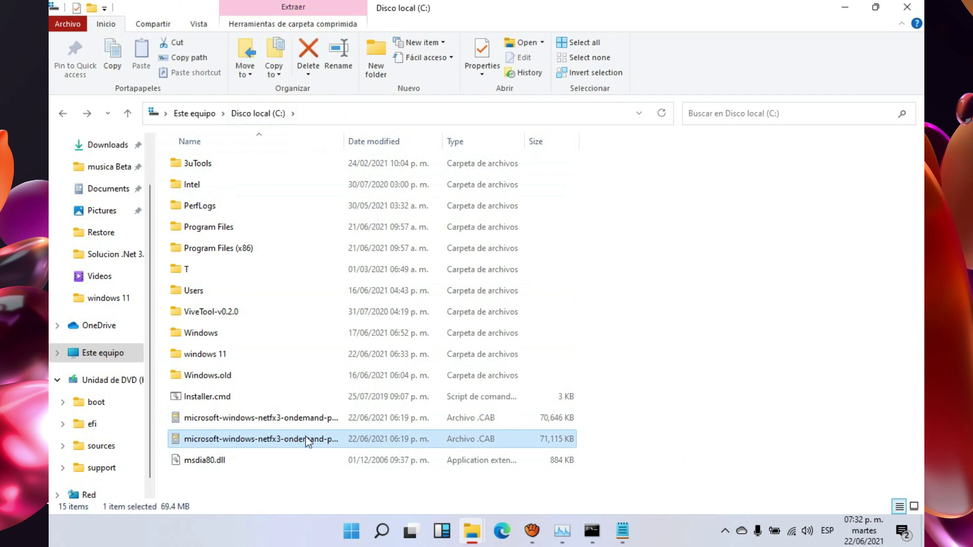
pyautogui.click(306, 440)
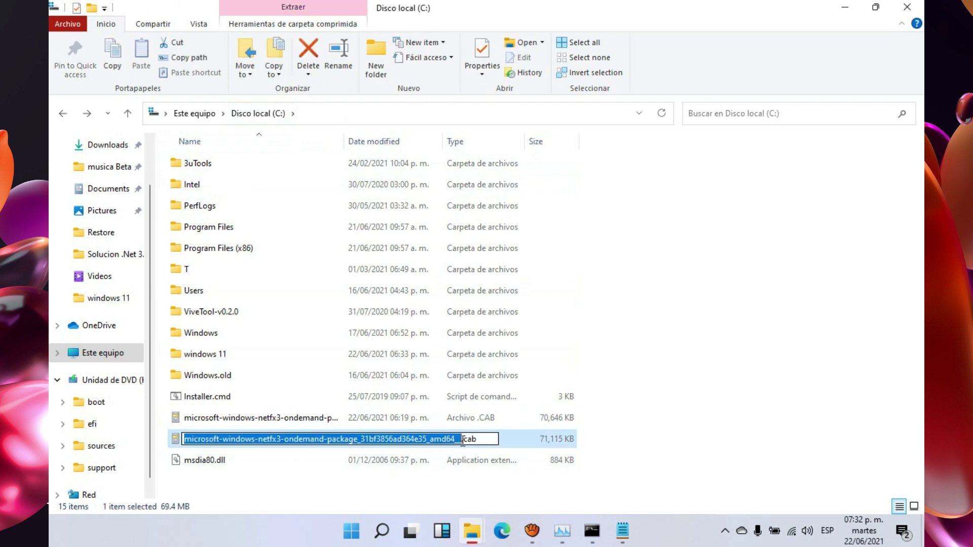
pyautogui.click(461, 440)
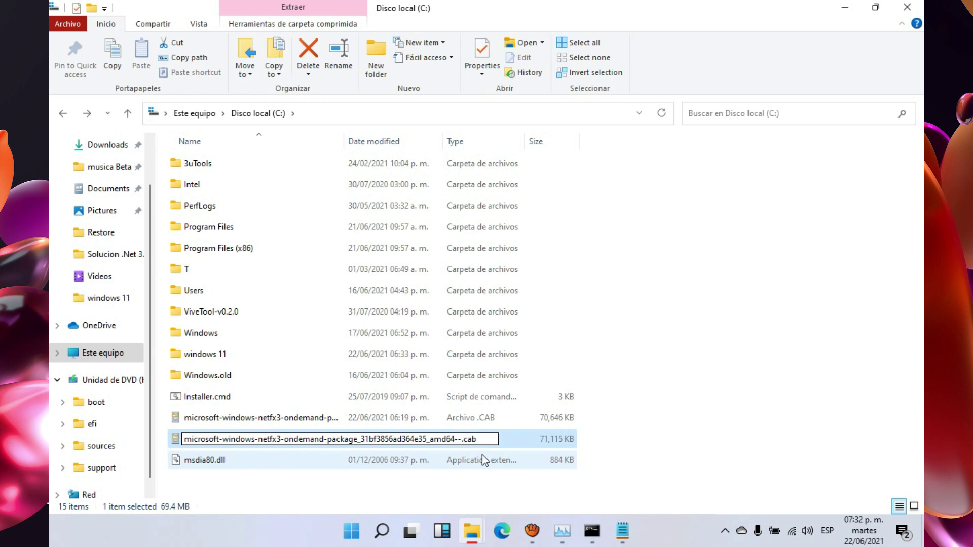
pyautogui.press('Return')
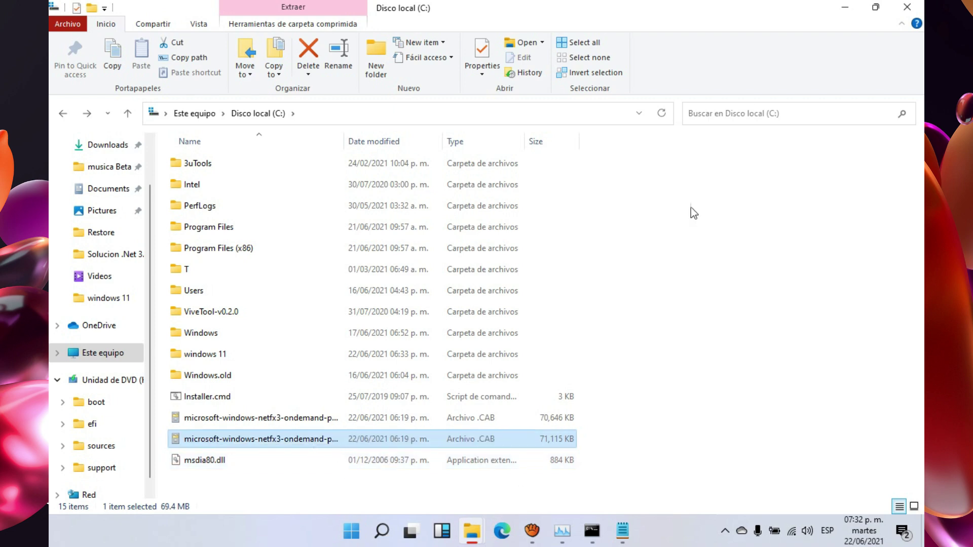
# Copy the 71,115 KB CAB file from the desktop folder Solucion .Net 3.5 and paste it into Disco local (C:).
pyautogui.click(845, 7)
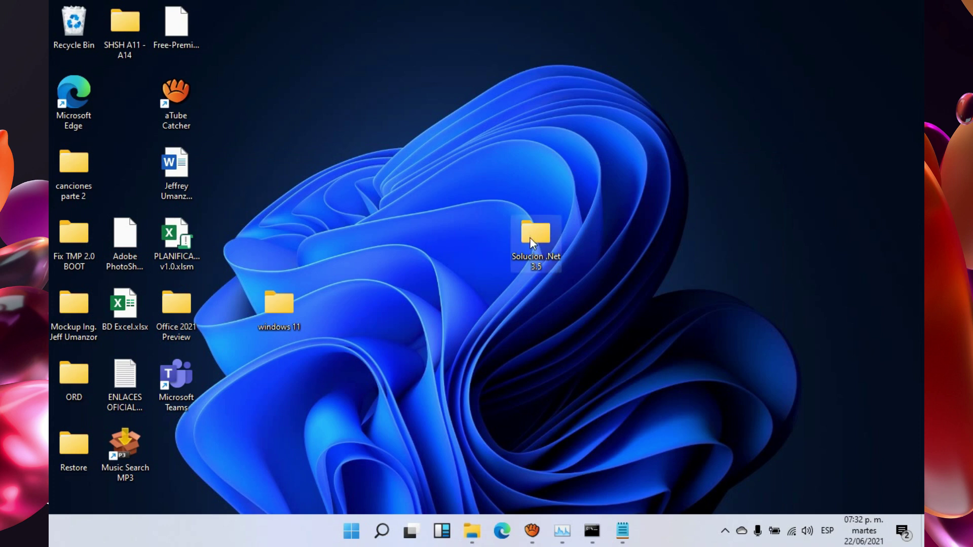
pyautogui.doubleClick(531, 238)
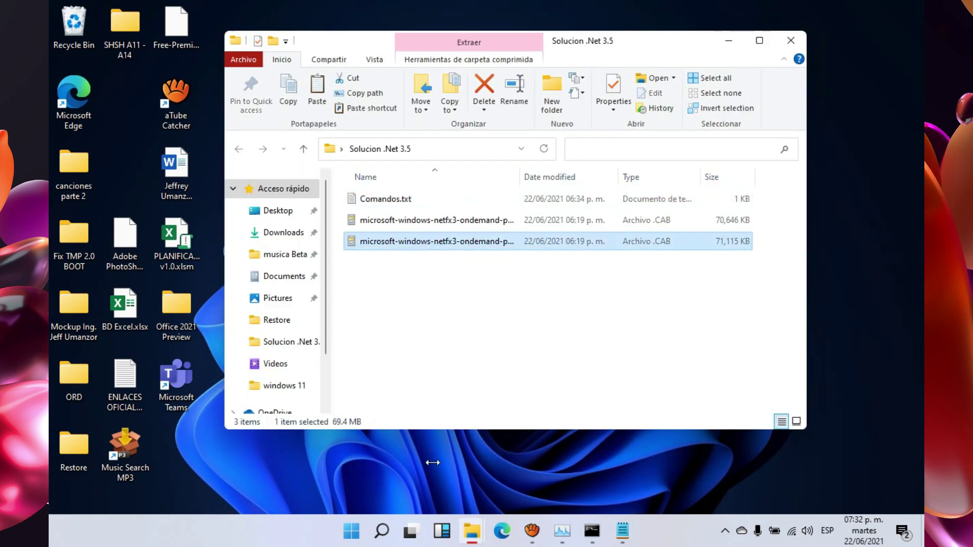
pyautogui.moveTo(471, 533)
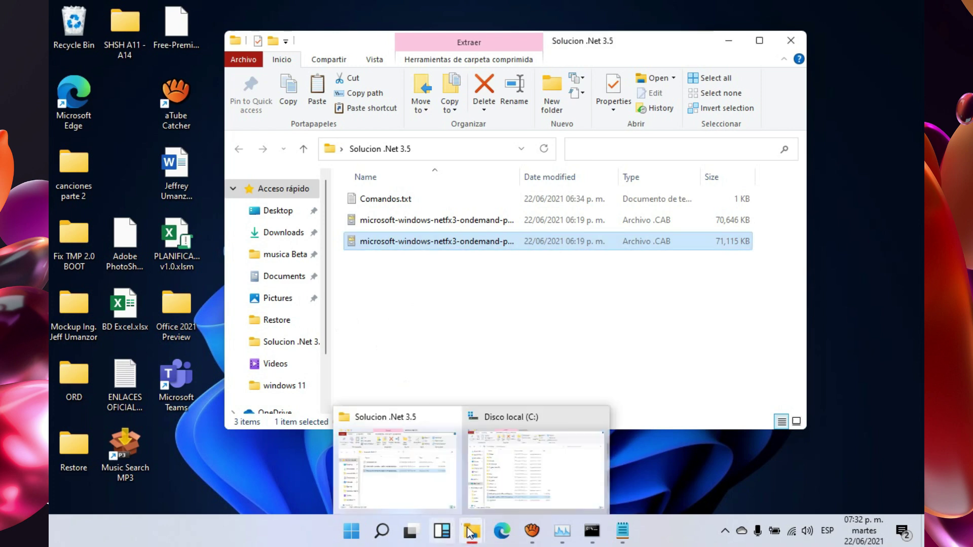
pyautogui.click(512, 495)
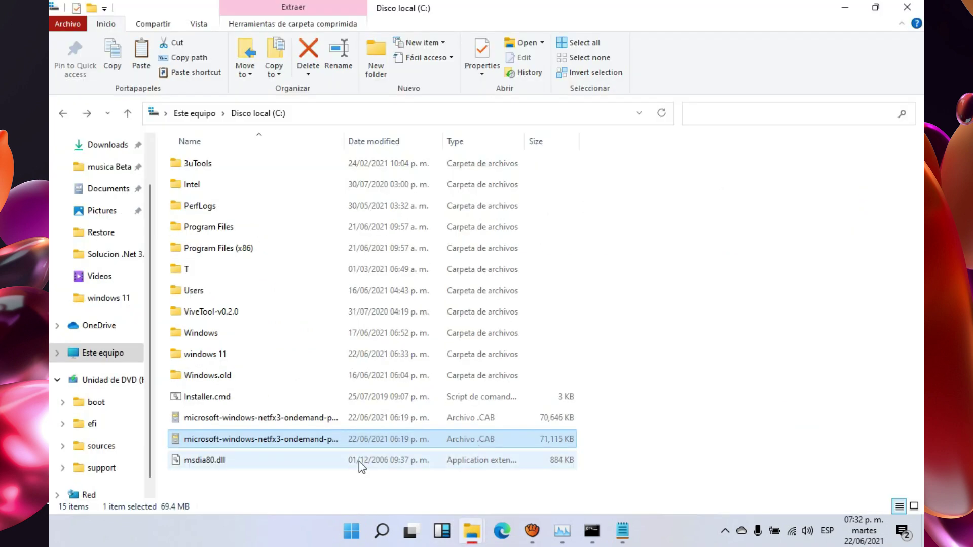
pyautogui.hotkey('ctrl', 'v')
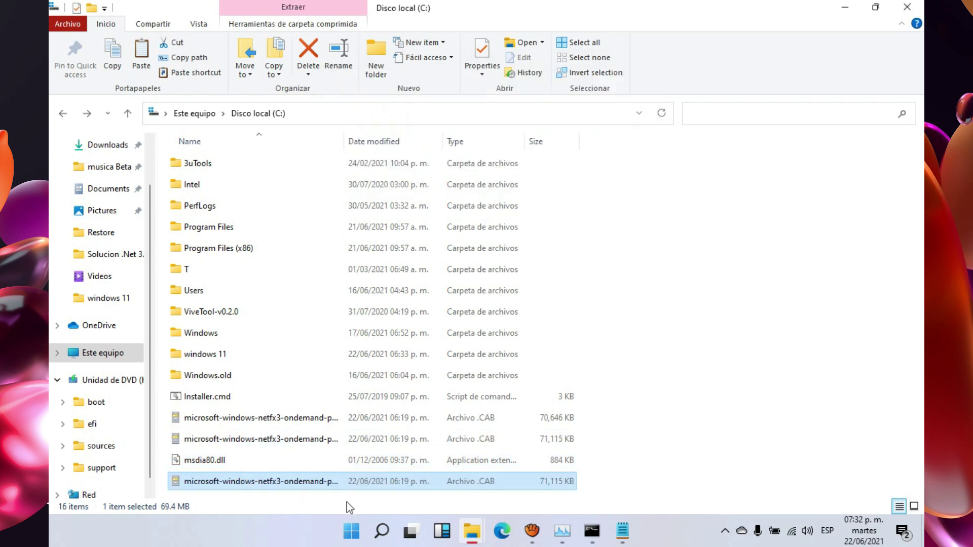
pyautogui.click(266, 419)
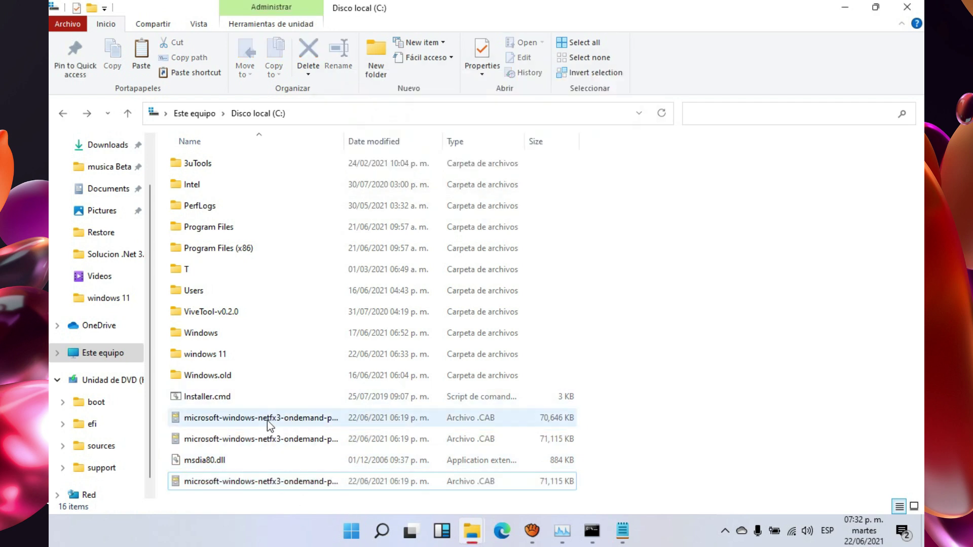
# Copy the name of the 70,646 KB CAB file on C: and search the DVD drive's sources folder for microsoft-windows-netfx3-ondemand-package.
pyautogui.click(286, 418)
pyautogui.hotkey('ctrl', 'c')
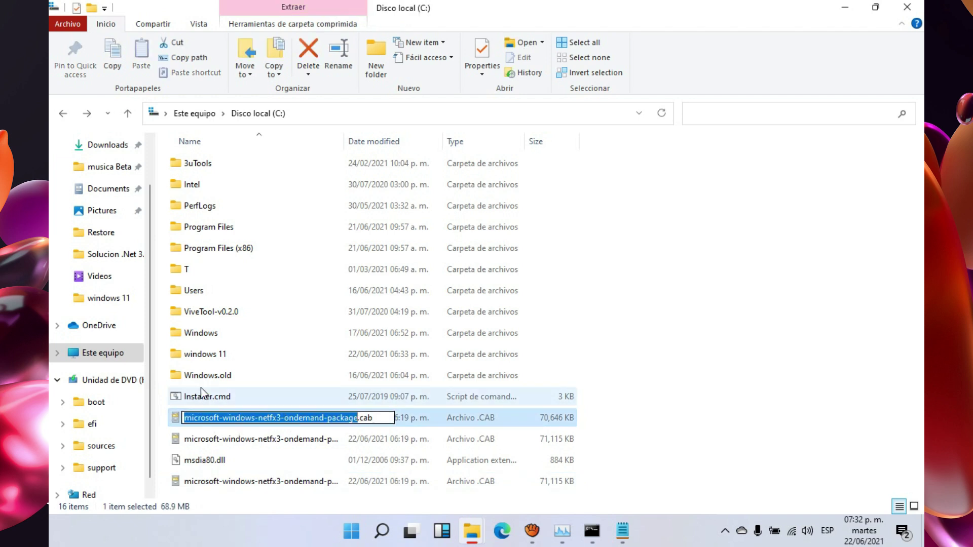
pyautogui.doubleClick(208, 355)
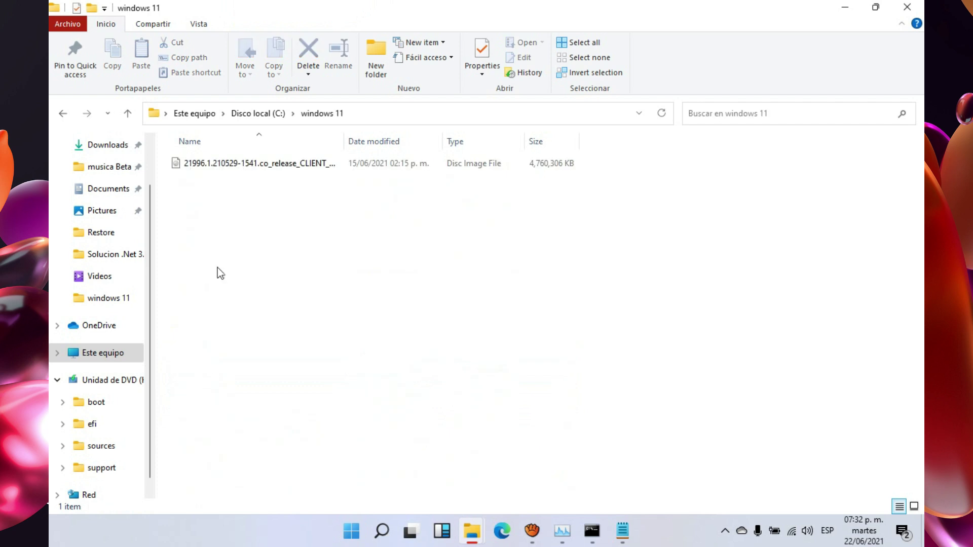
pyautogui.rightClick(234, 166)
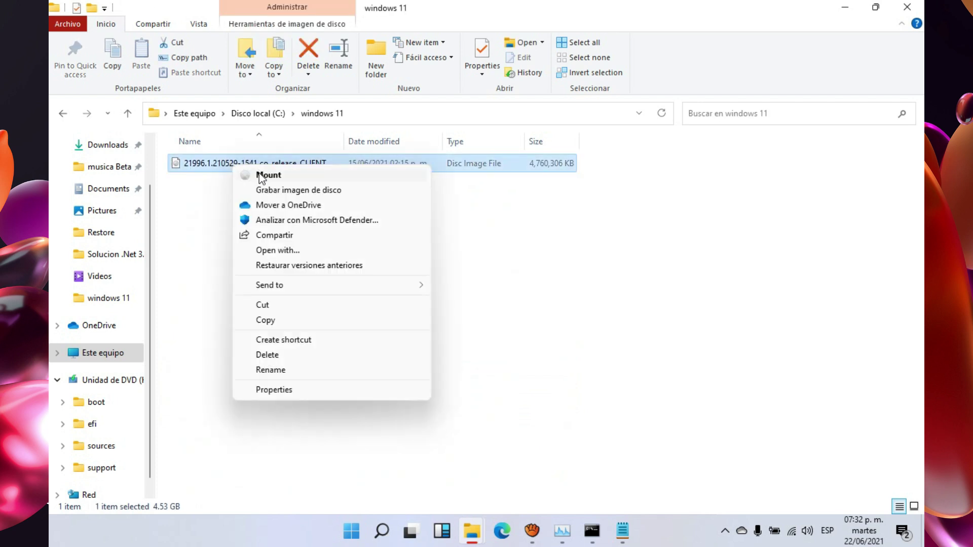
pyautogui.click(110, 383)
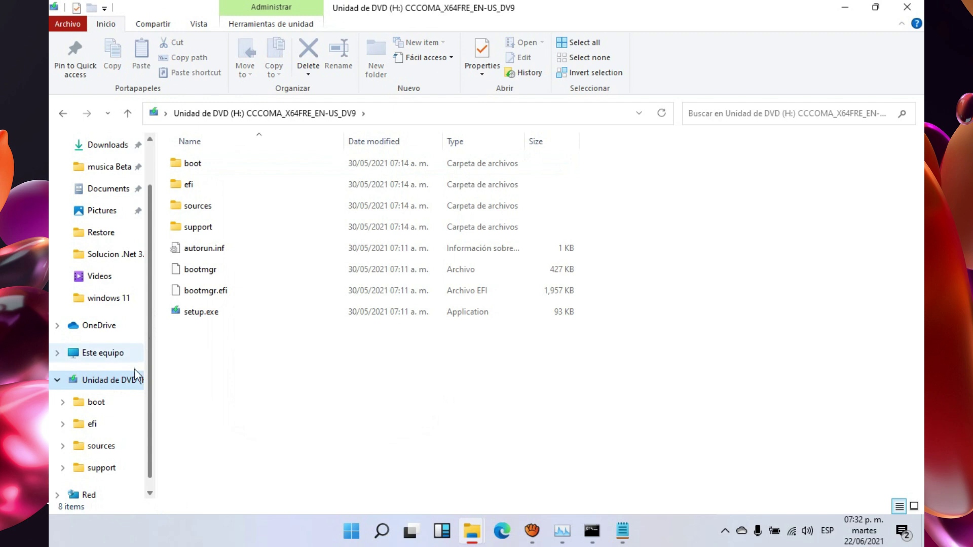
pyautogui.click(206, 205)
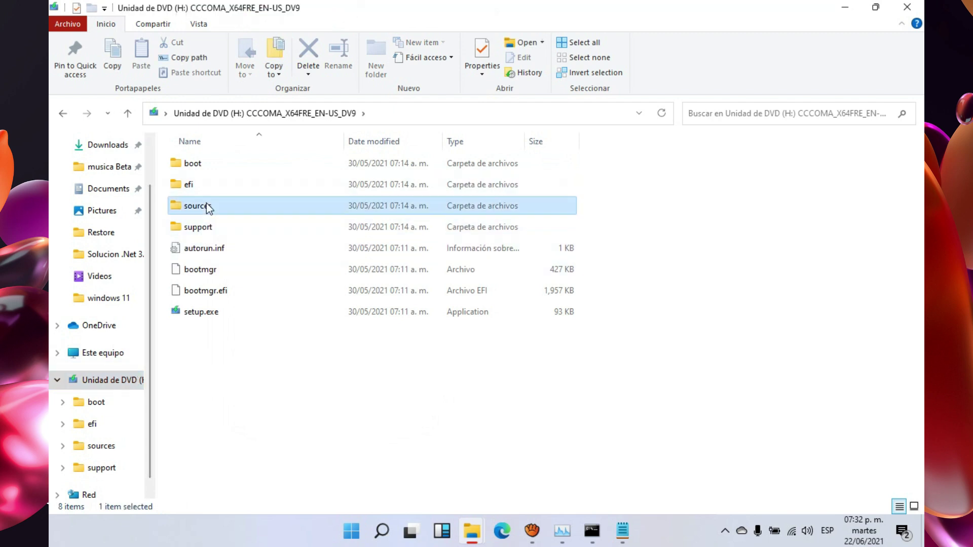
pyautogui.doubleClick(206, 206)
pyautogui.click(753, 111)
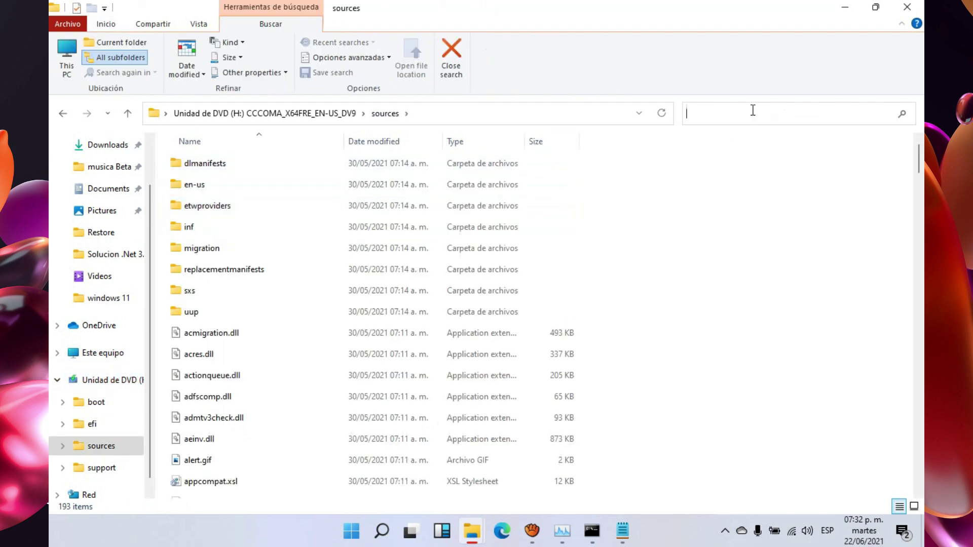
pyautogui.hotkey('ctrl', 'v')
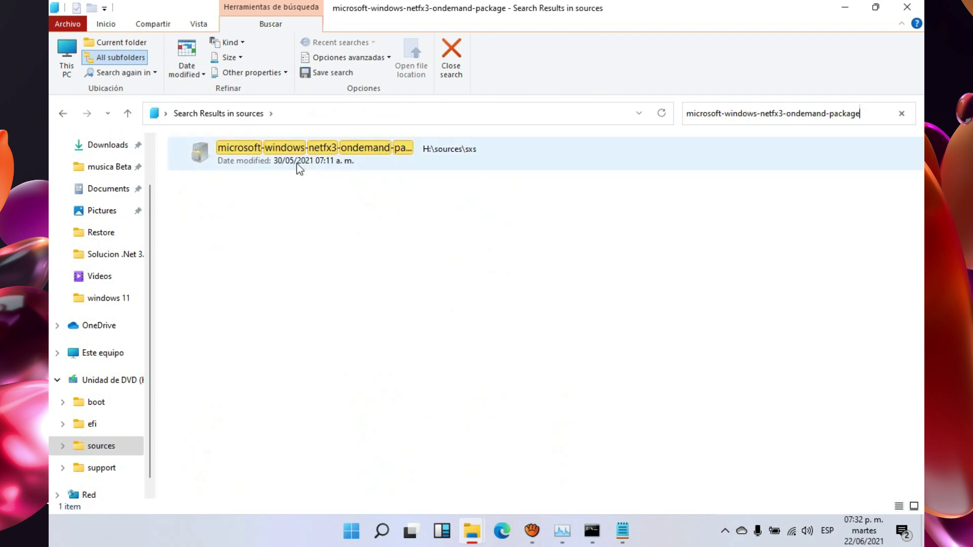
# Copy the netfx3 on-demand CAB package from H:\sources\sxs and paste it into the root of Disco local (C:).
pyautogui.rightClick(273, 147)
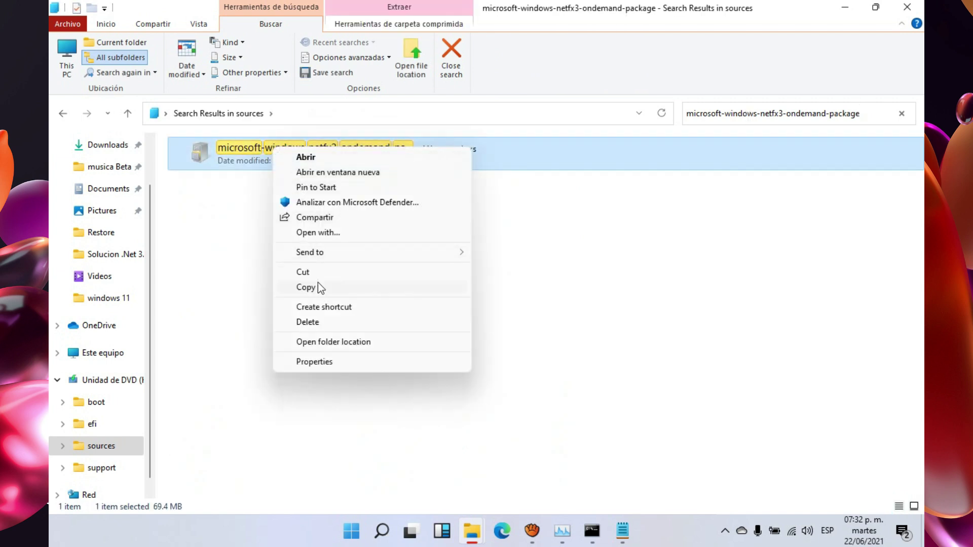
pyautogui.click(305, 287)
pyautogui.click(127, 351)
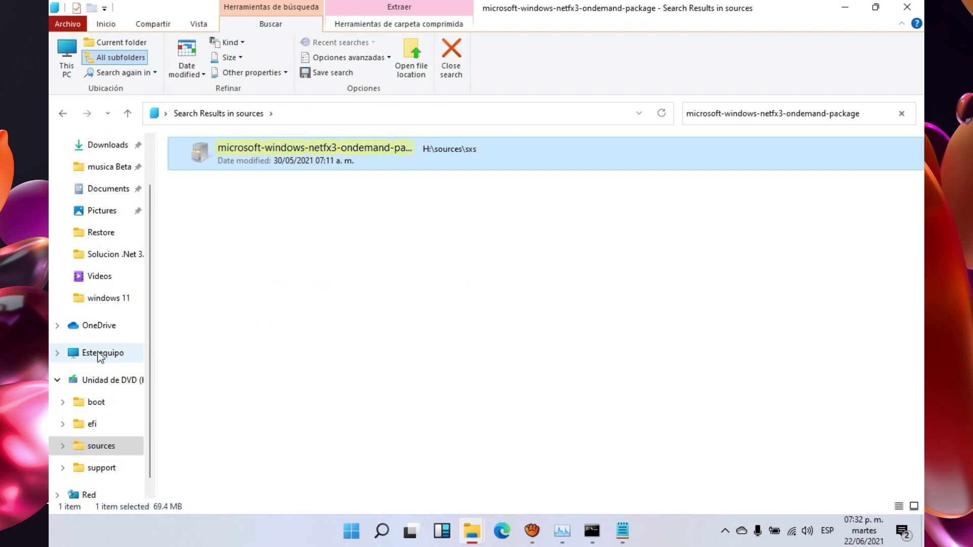
pyautogui.doubleClick(304, 273)
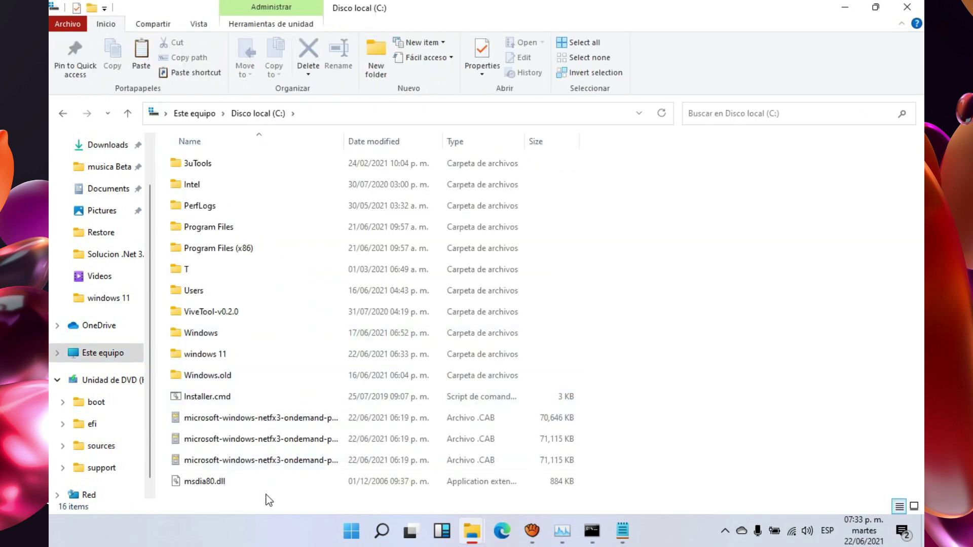
pyautogui.hotkey('ctrl', 'v')
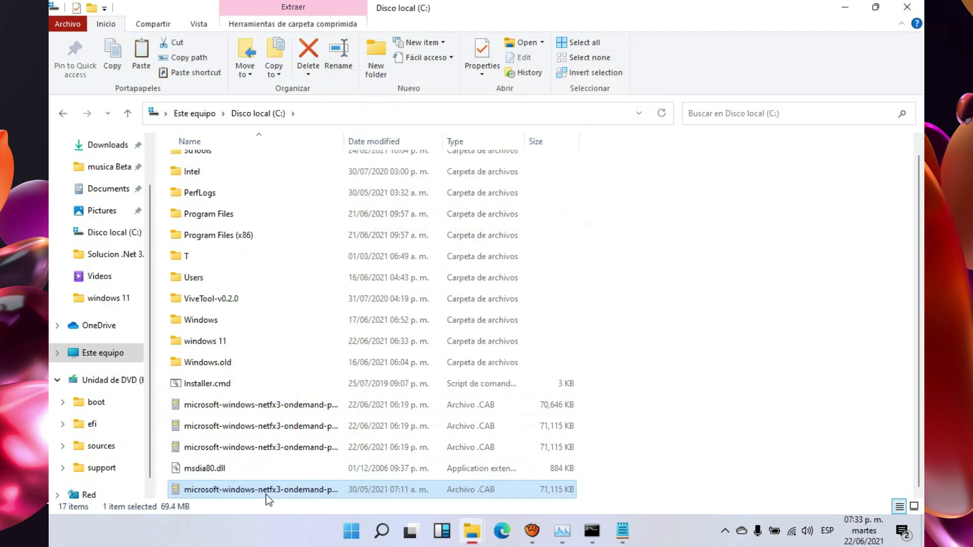
# Return to Command Prompt and rerun Dism.exe /online /enable-feature /featurename:NetFX3 /source:C:\ /LimitAccess.
pyautogui.click(845, 7)
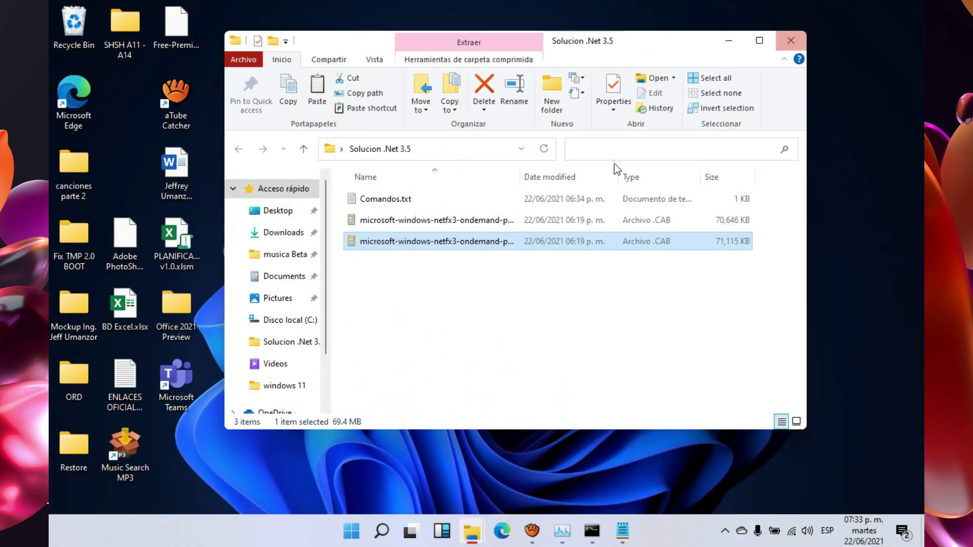
pyautogui.click(592, 531)
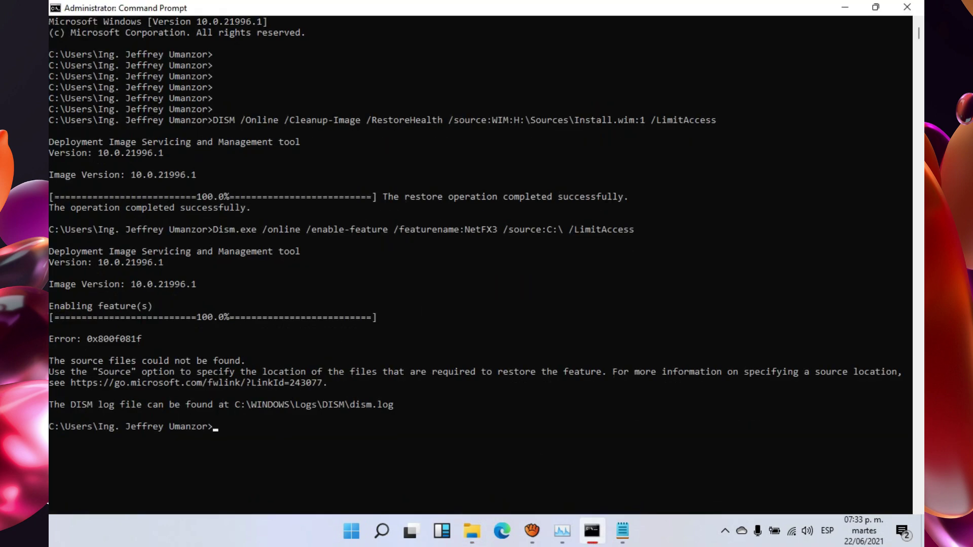
pyautogui.press('Up')
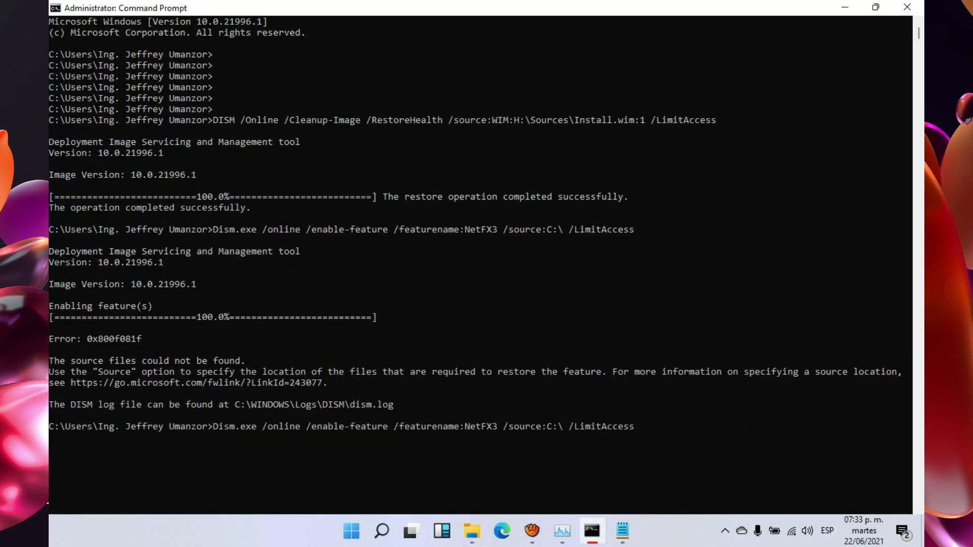
pyautogui.press('Return')
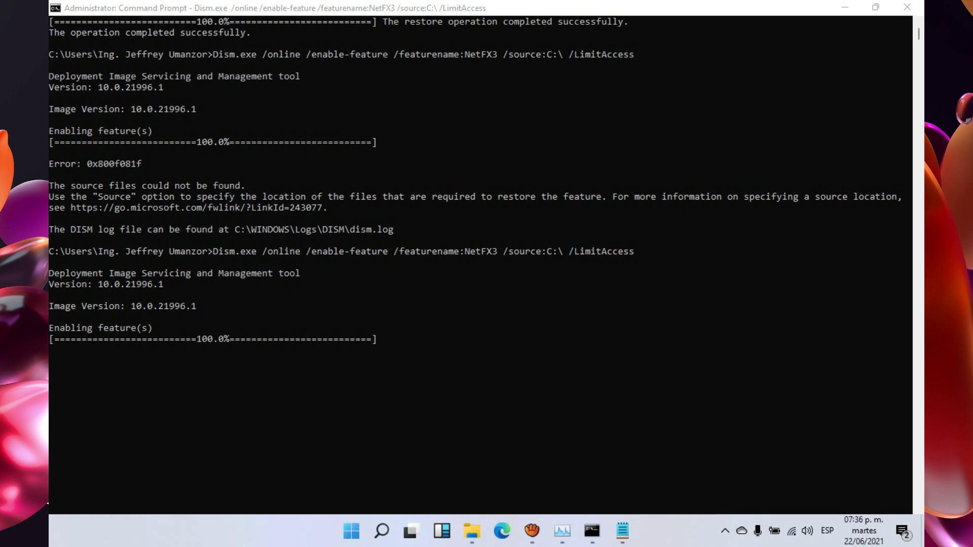
# Minimize the Command Prompt and Solucion .Net 3.5 windows, and open the Windows features list from Programs in Control Panel.
pyautogui.click(845, 7)
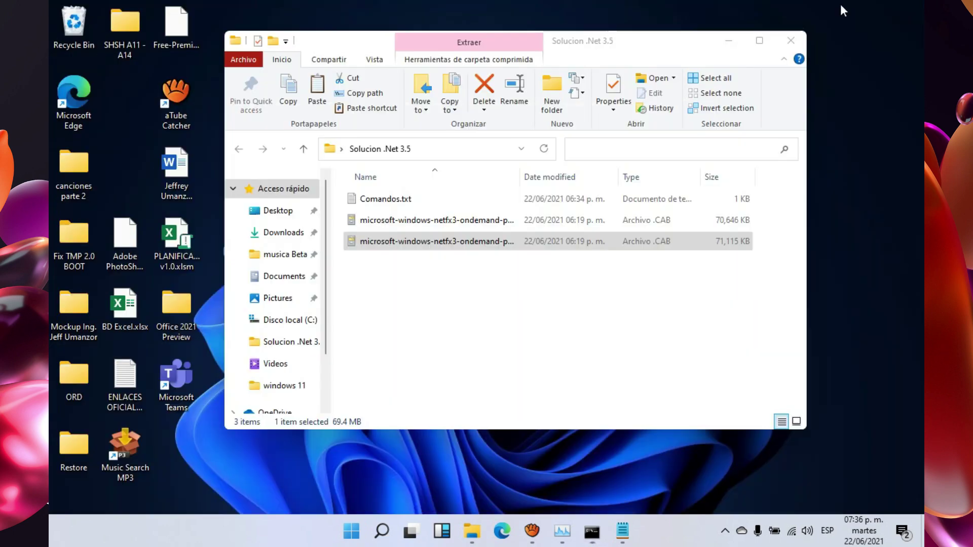
pyautogui.click(728, 40)
pyautogui.click(391, 531)
pyautogui.write('contr')
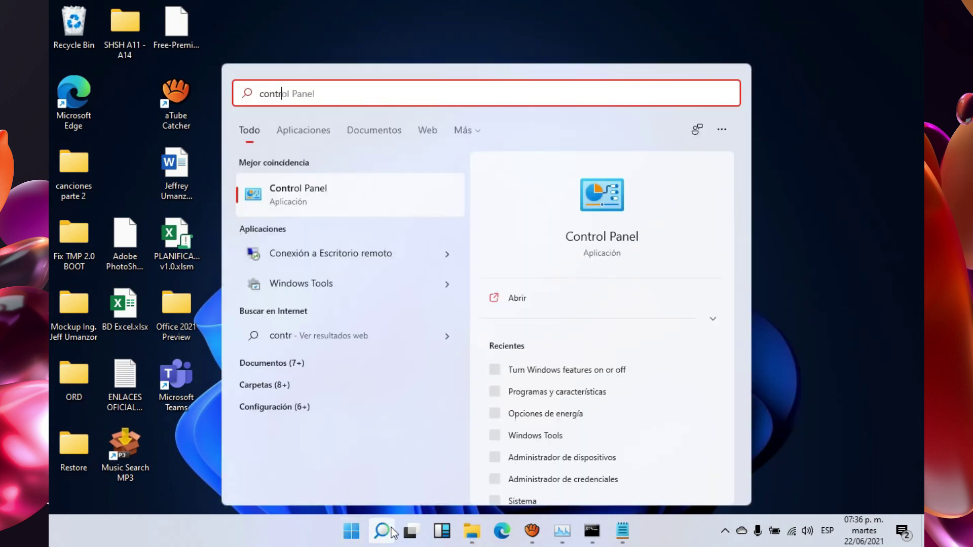
pyautogui.click(298, 195)
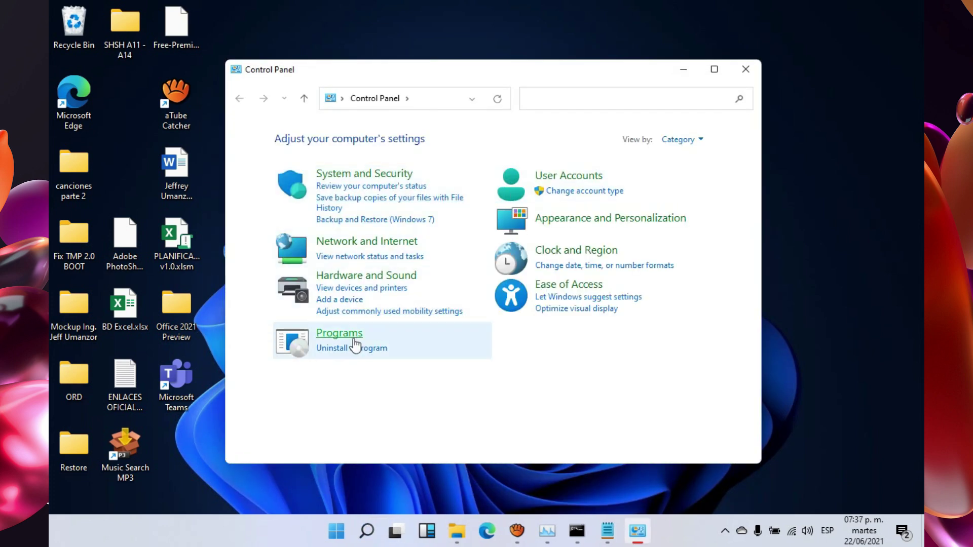
pyautogui.click(354, 340)
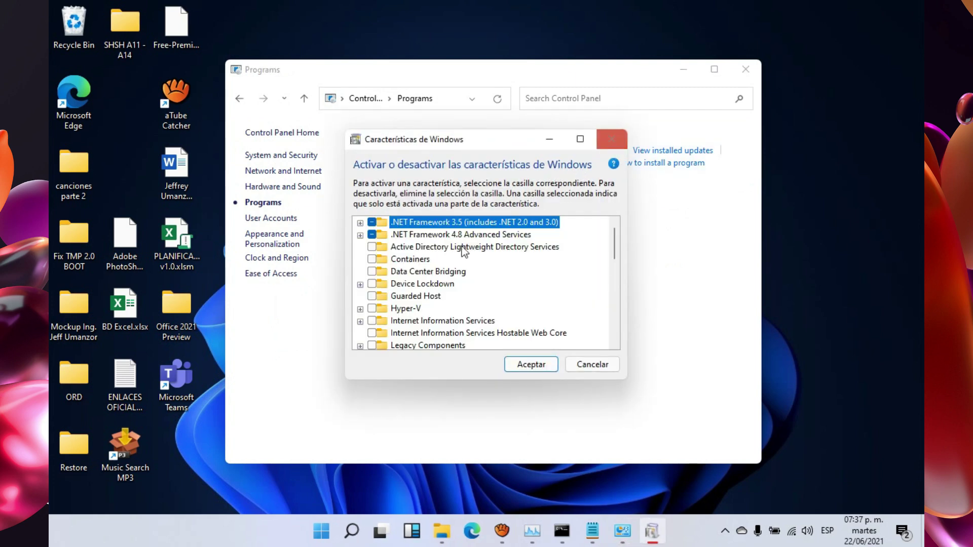
# Enable both Windows Communication Foundation activation options under .NET Framework 3.5, apply the changes, and minimize the Programs window.
pyautogui.click(360, 224)
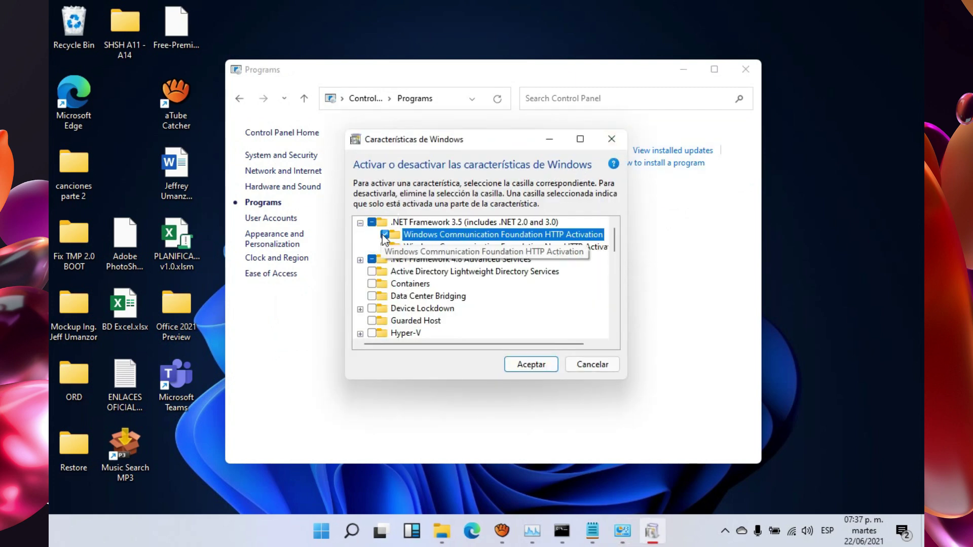
pyautogui.click(527, 365)
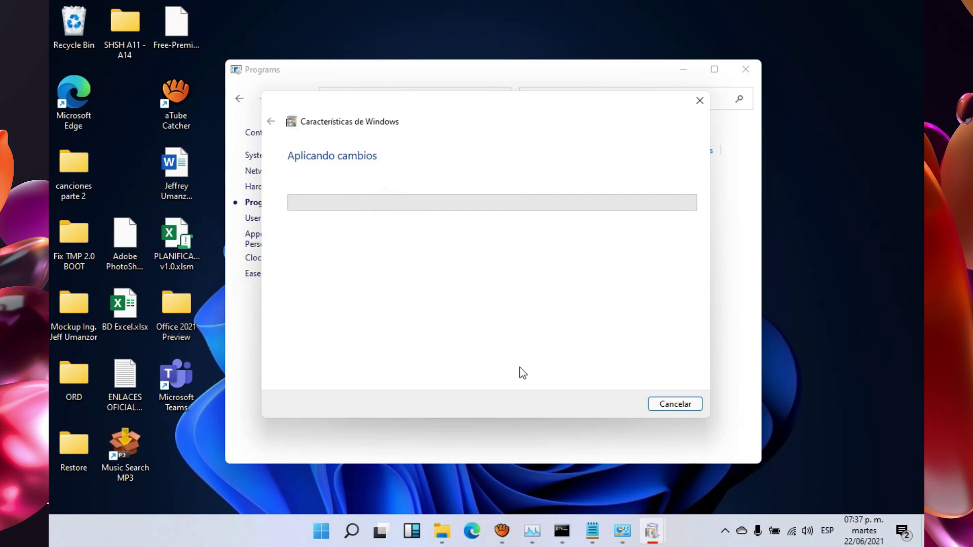
pyautogui.click(687, 67)
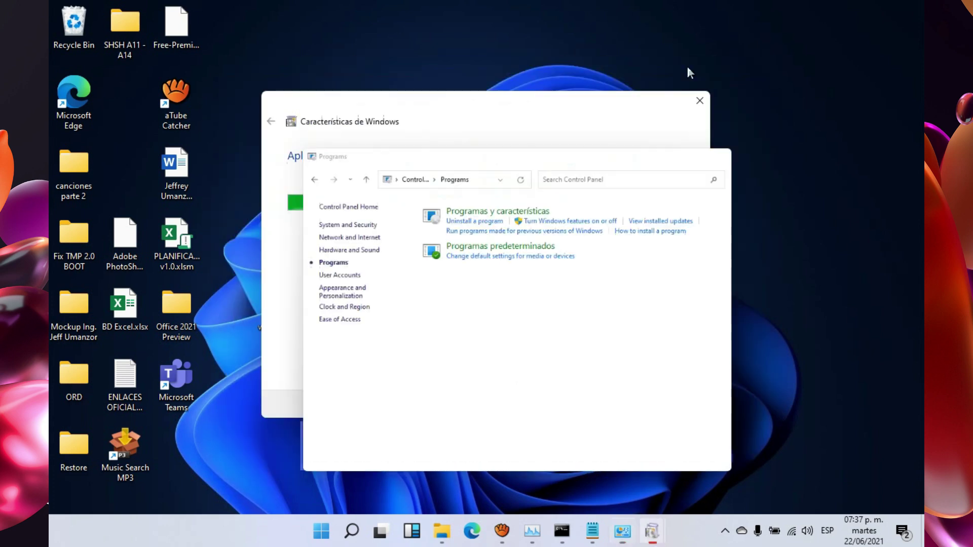
pyautogui.moveTo(542, 103); pyautogui.dragTo(570, 94)
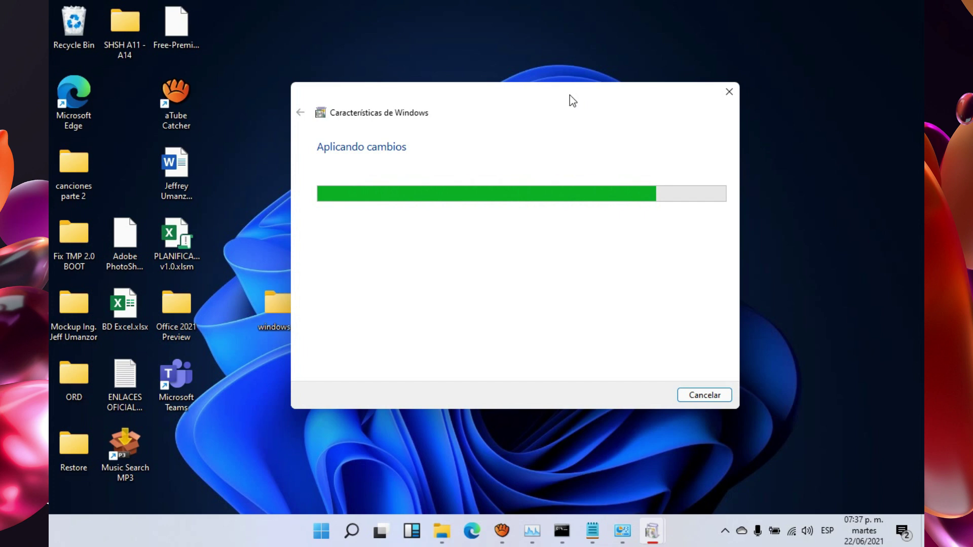
pyautogui.moveTo(570, 96); pyautogui.dragTo(545, 90)
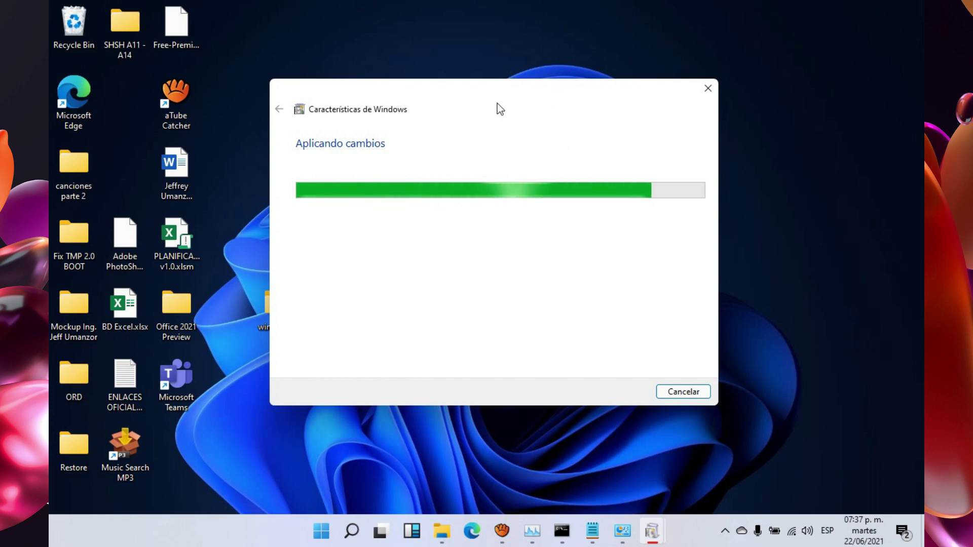
pyautogui.moveTo(500, 96); pyautogui.dragTo(481, 75)
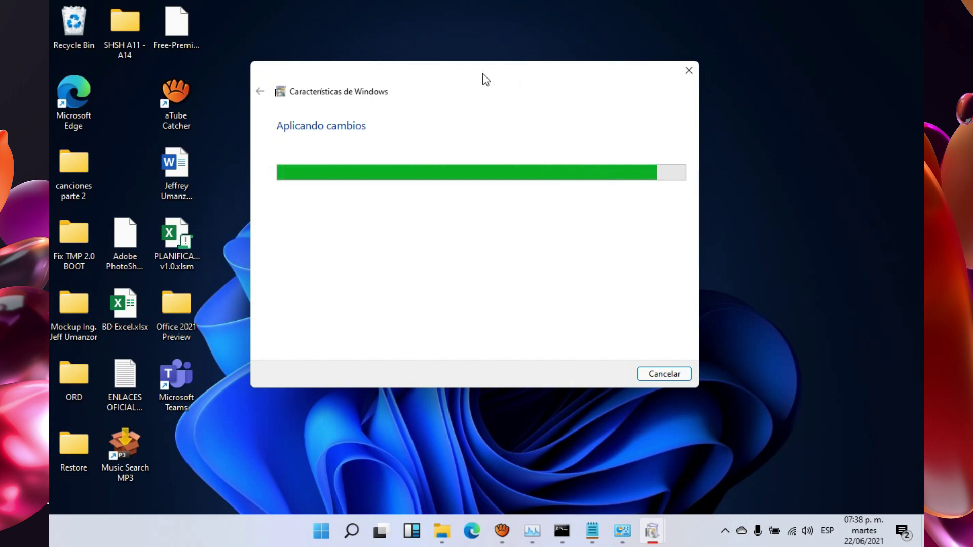
pyautogui.moveTo(445, 72); pyautogui.dragTo(456, 352)
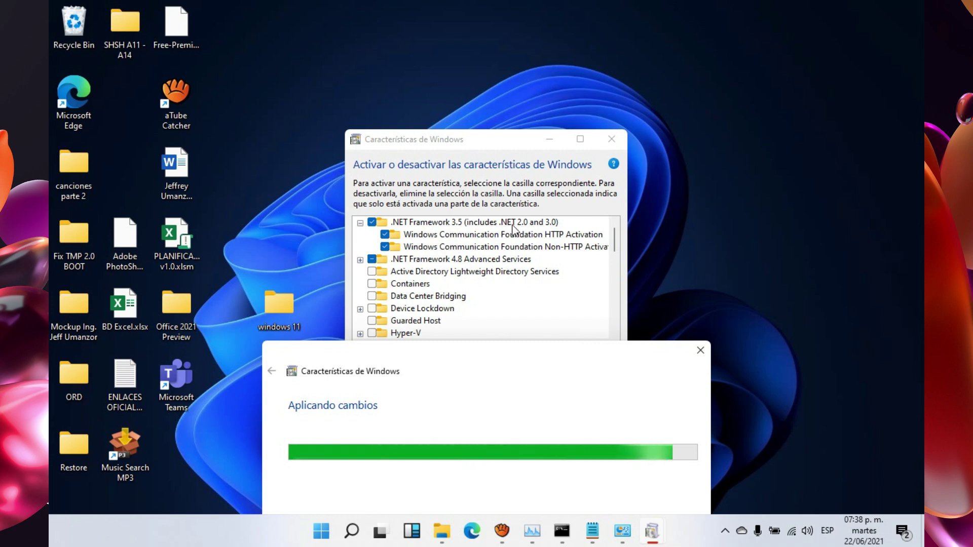
pyautogui.moveTo(513, 349); pyautogui.dragTo(515, 83)
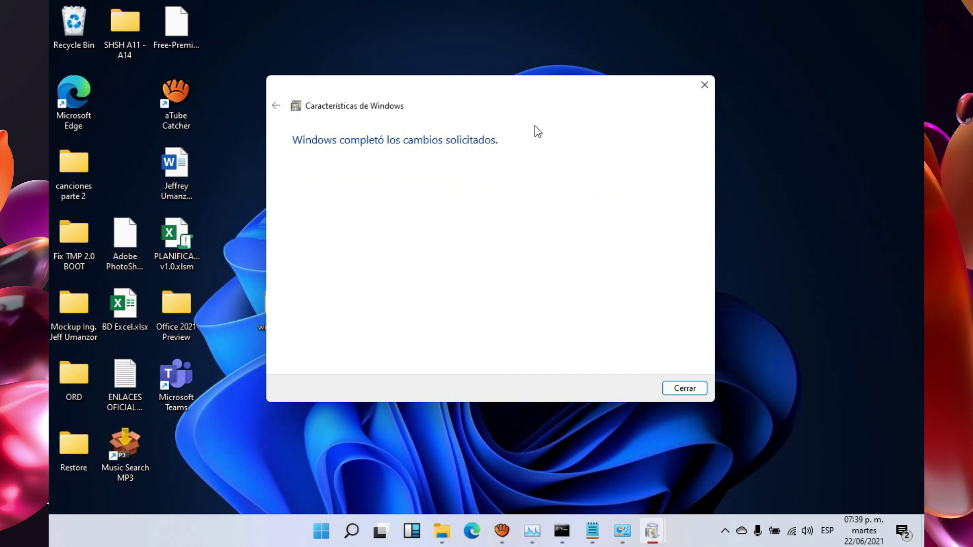
pyautogui.moveTo(505, 98); pyautogui.dragTo(506, 135)
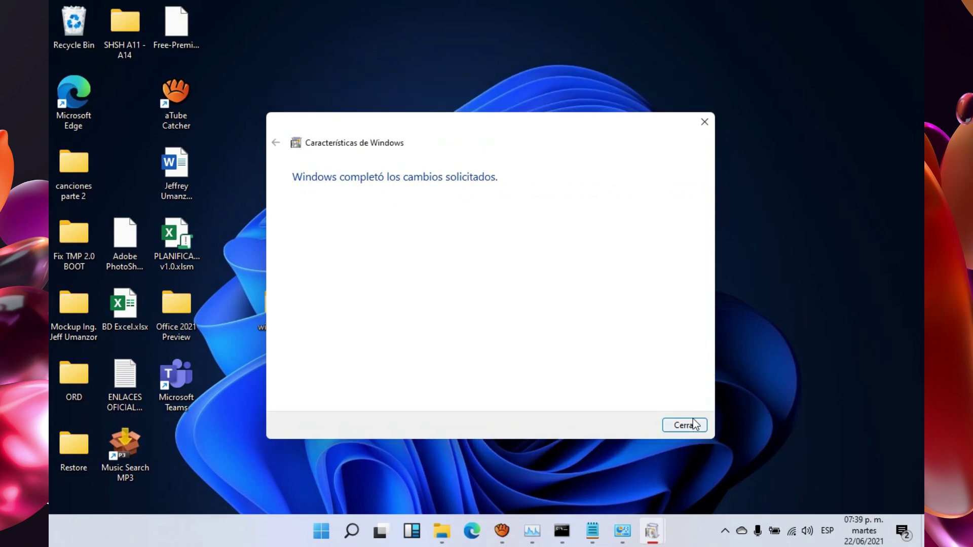
pyautogui.moveTo(512, 133); pyautogui.dragTo(623, 133)
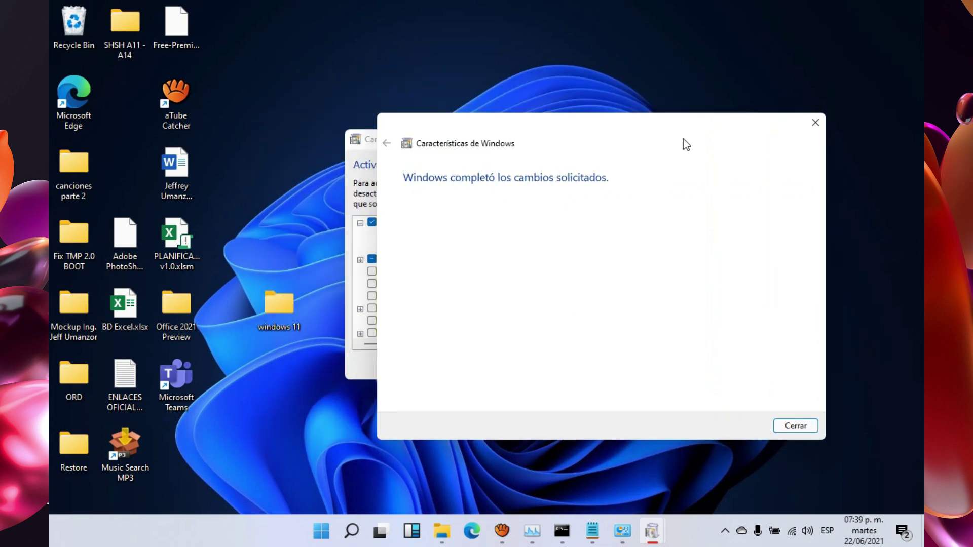
# Run winver to view the Windows version information, and arrange the About Windows and Características de Windows dialogs side by side.
pyautogui.press('super+r')
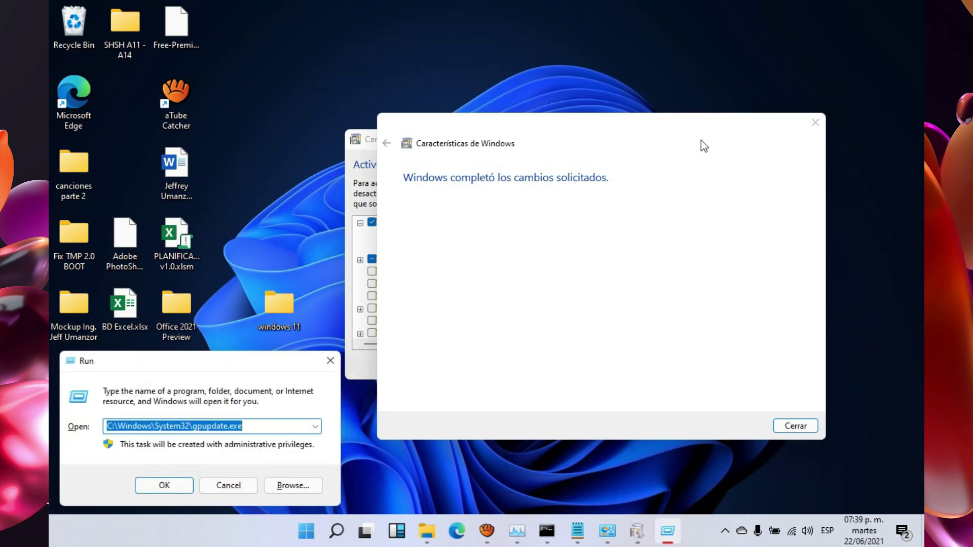
pyautogui.write('winv')
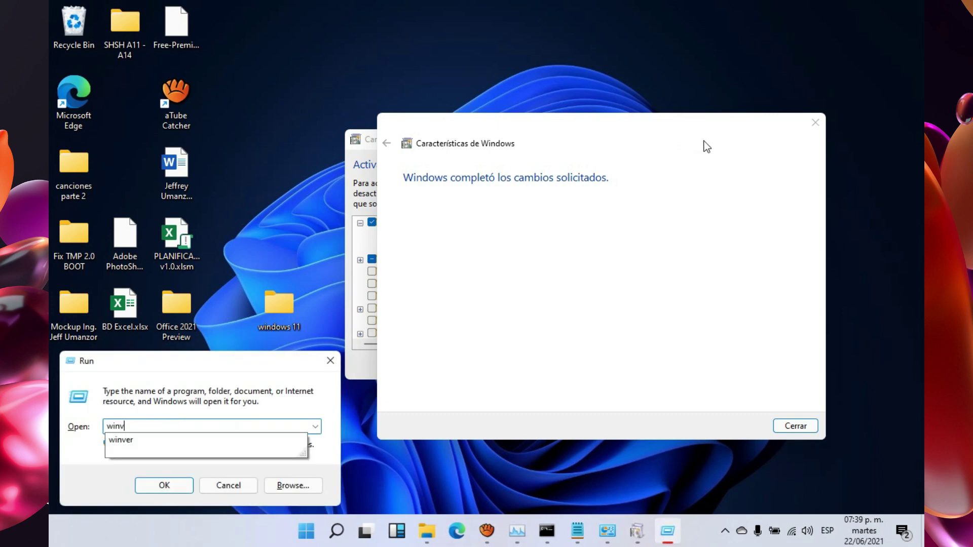
pyautogui.write('er')
pyautogui.press('Return')
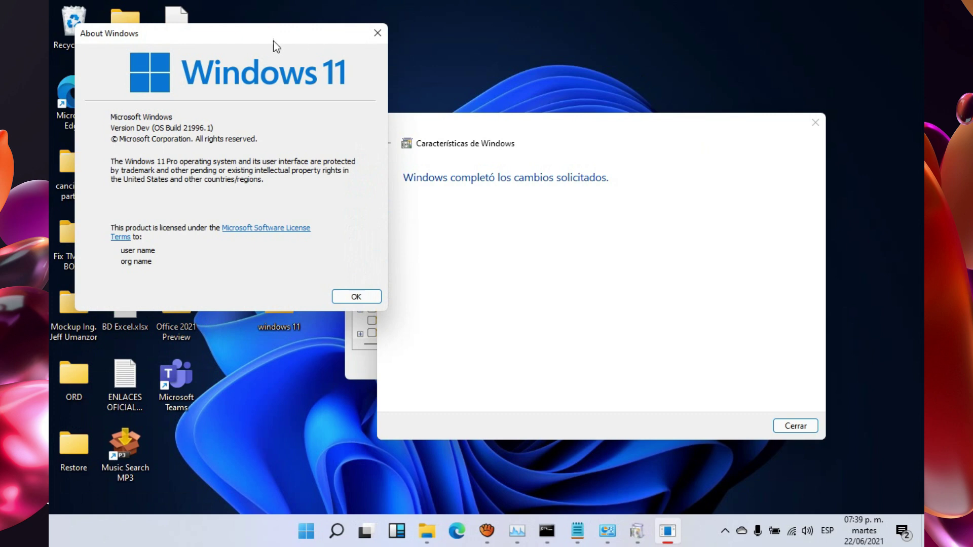
pyautogui.moveTo(273, 46); pyautogui.dragTo(255, 53)
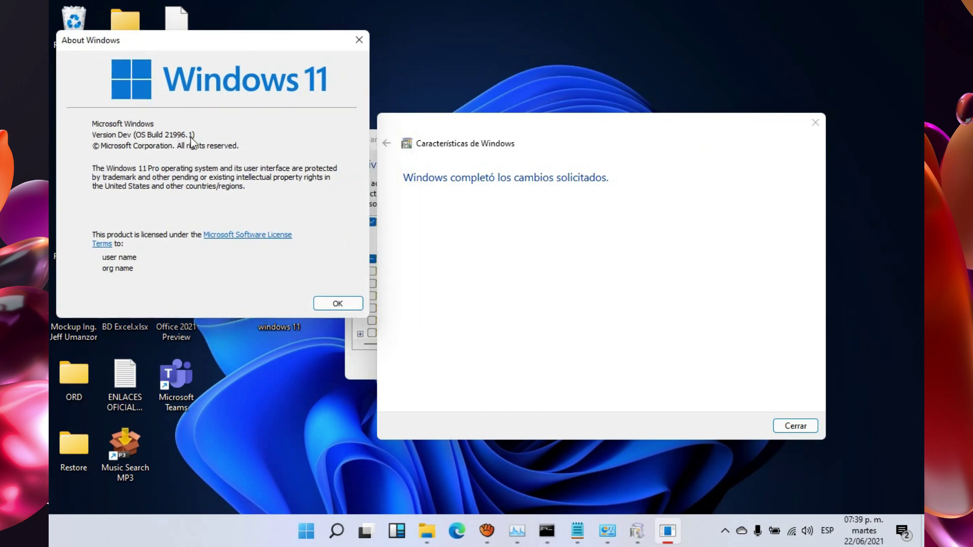
pyautogui.moveTo(521, 126); pyautogui.dragTo(485, 52)
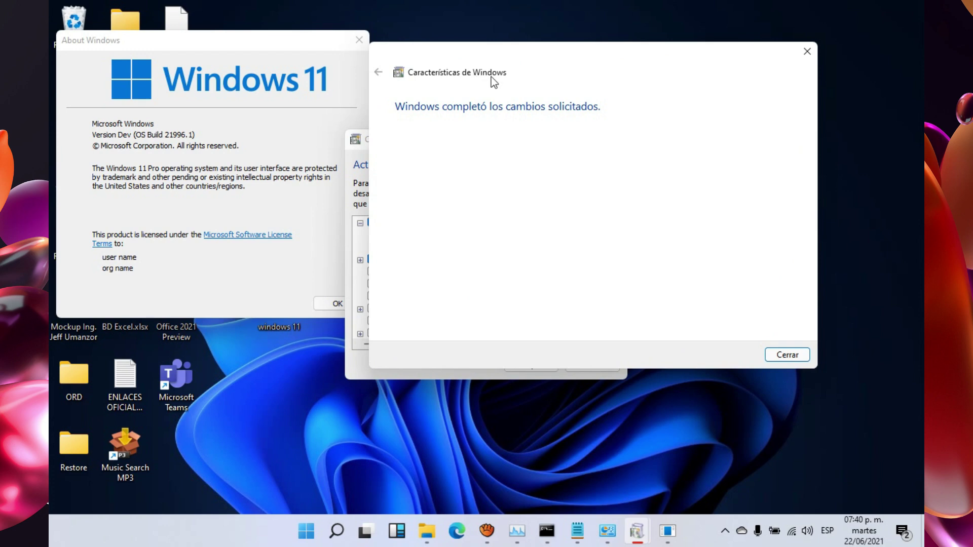